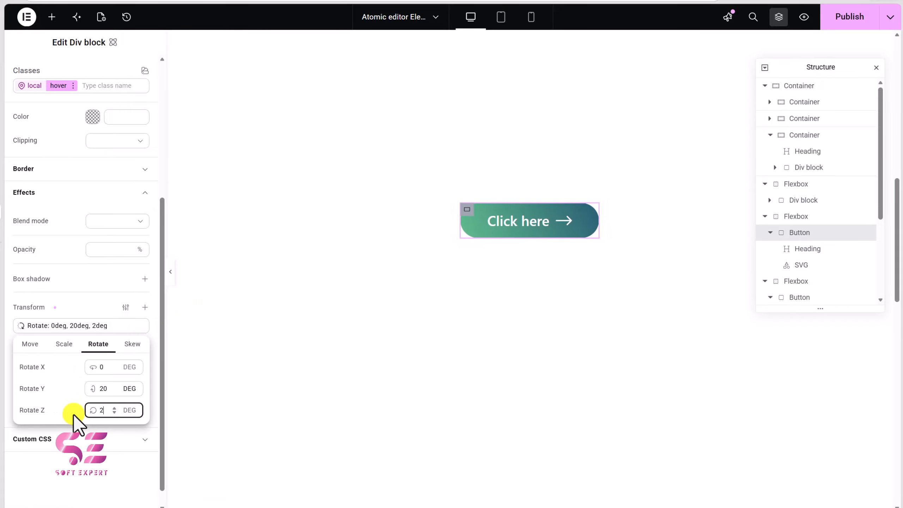
- Set the button's hover rotation around Z to 20 degrees
type("0")
left_click(76, 306)
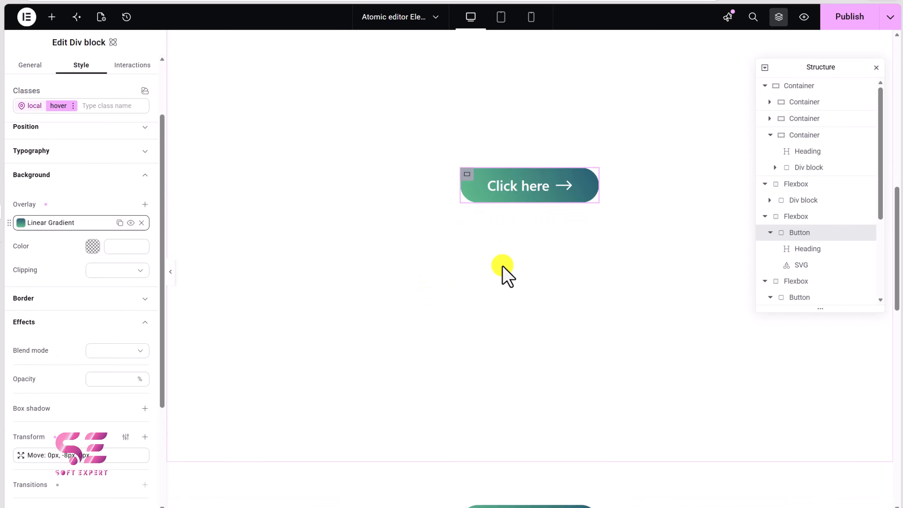
- Select the landscape image near the page's end and open the state options of its local class
scroll(503, 265, "down", 10)
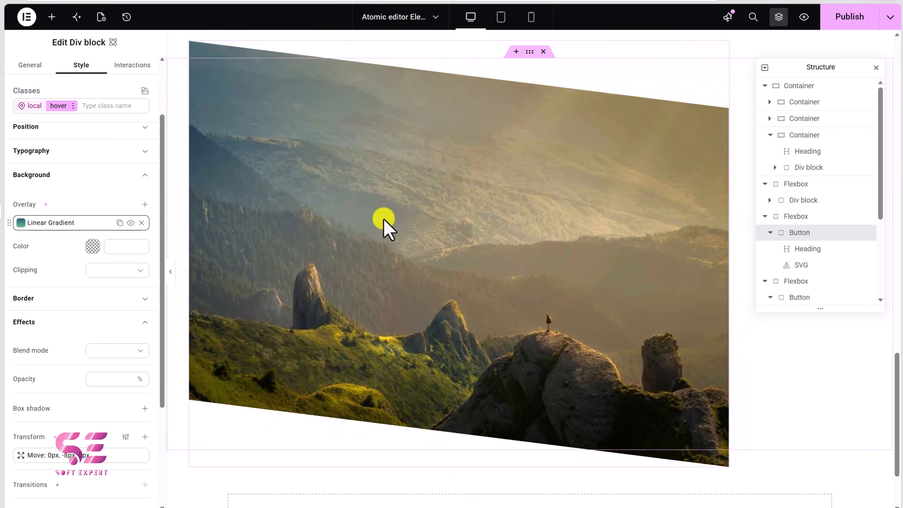
left_click(384, 219)
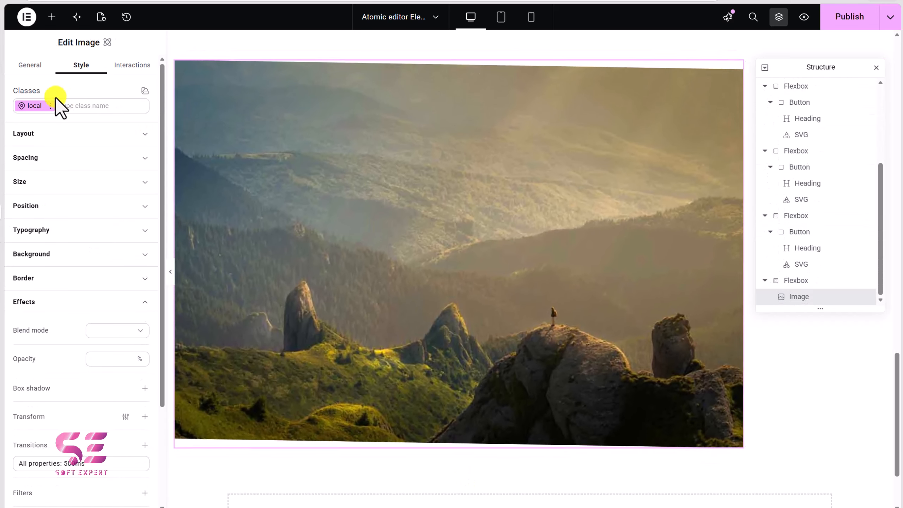
left_click(51, 106)
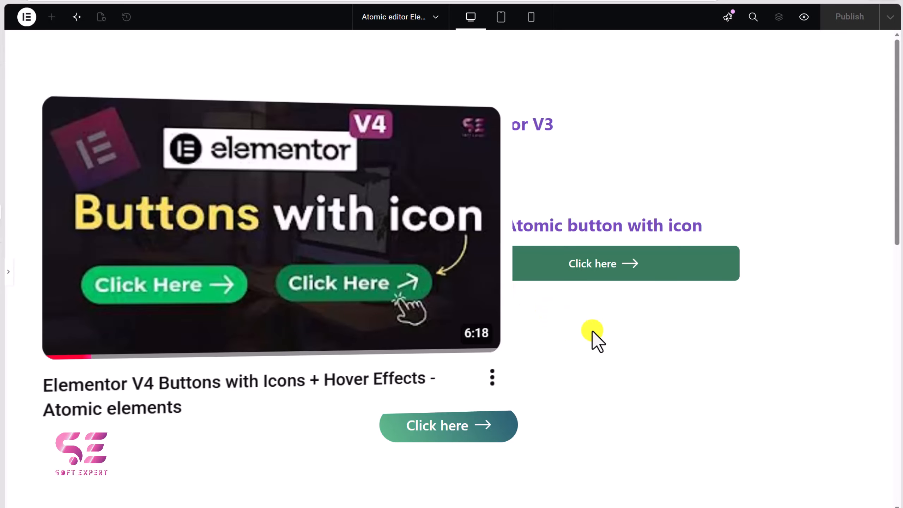
- Examine the hover effects of the gradient buttons and the image in the page preview
scroll(659, 357, "down", 10)
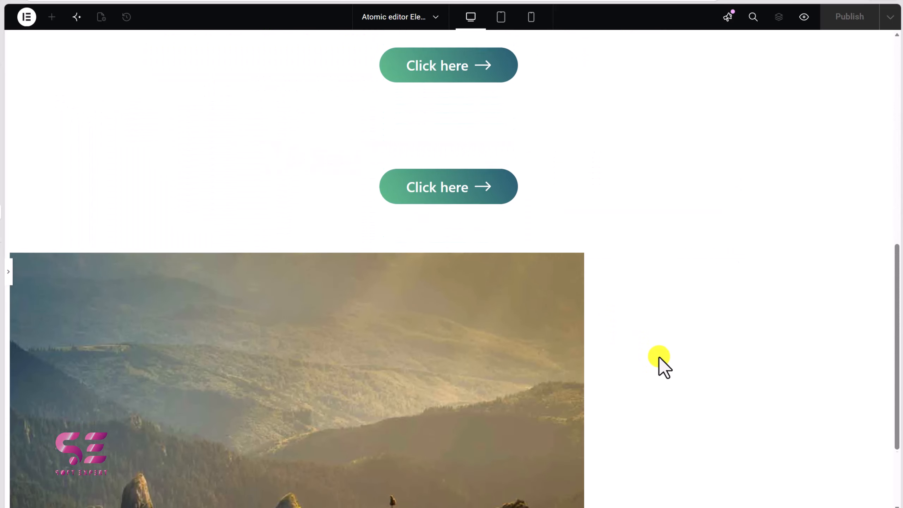
scroll(659, 357, "up", 2)
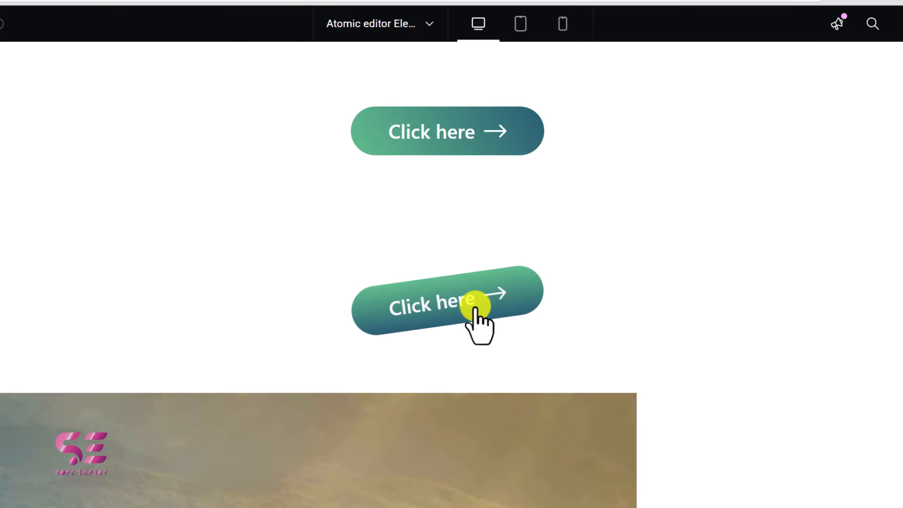
scroll(754, 363, "down", 5)
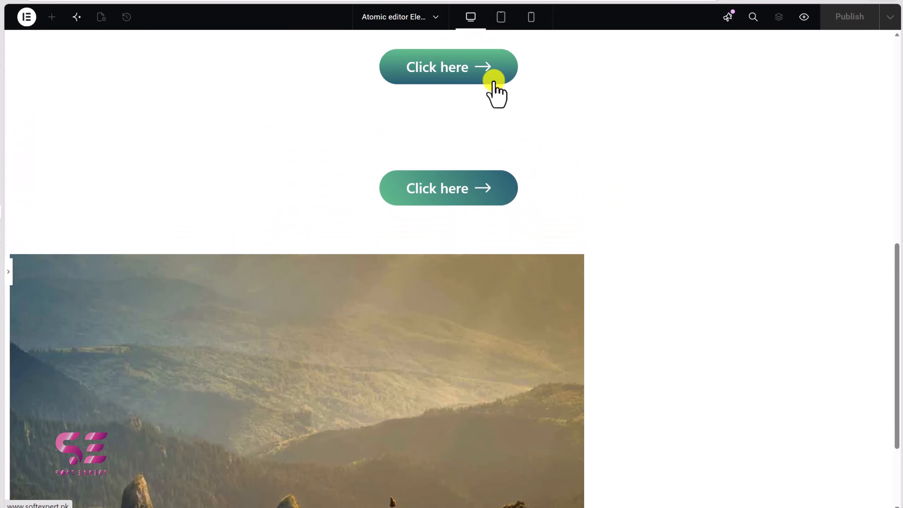
scroll(33, 266, "up", 2)
- Leave the preview and duplicate the flexbox that holds the first gradient button
left_click(11, 274)
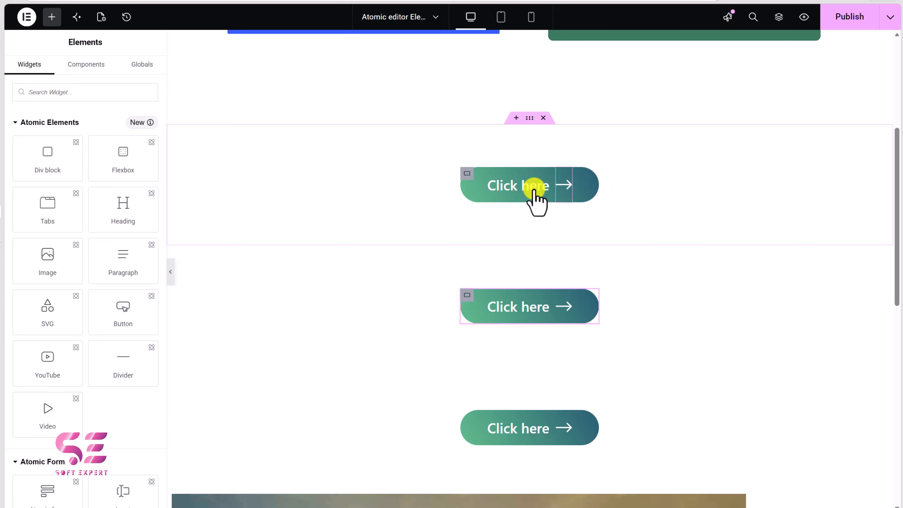
right_click(527, 119)
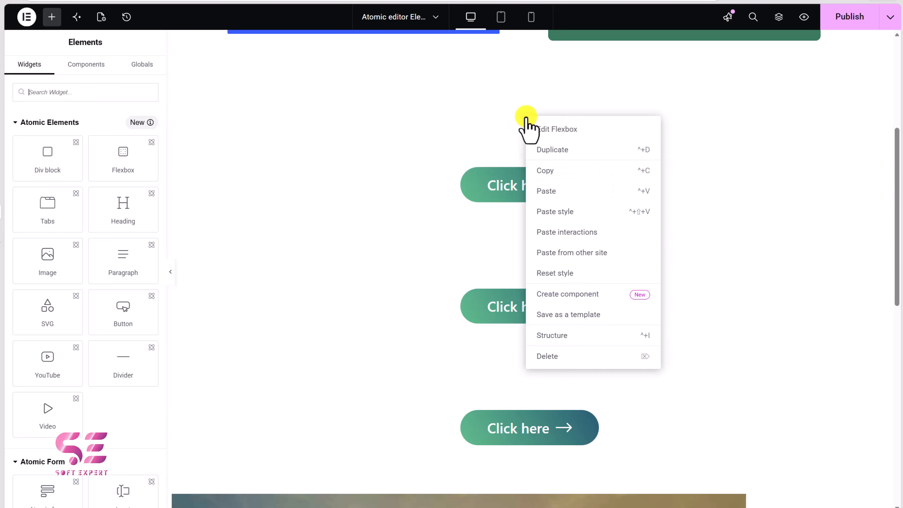
left_click(538, 150)
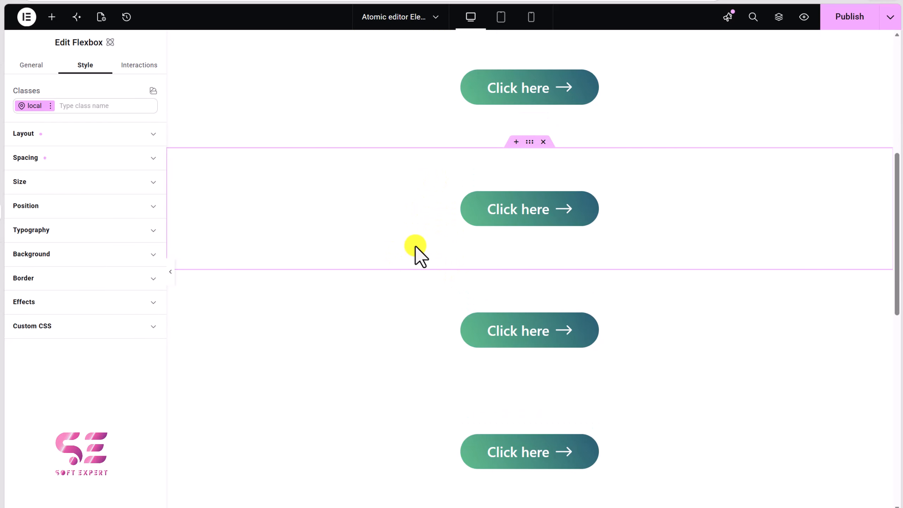
- Set the duplicated flexbox's top and bottom padding to 30 em
left_click(87, 158)
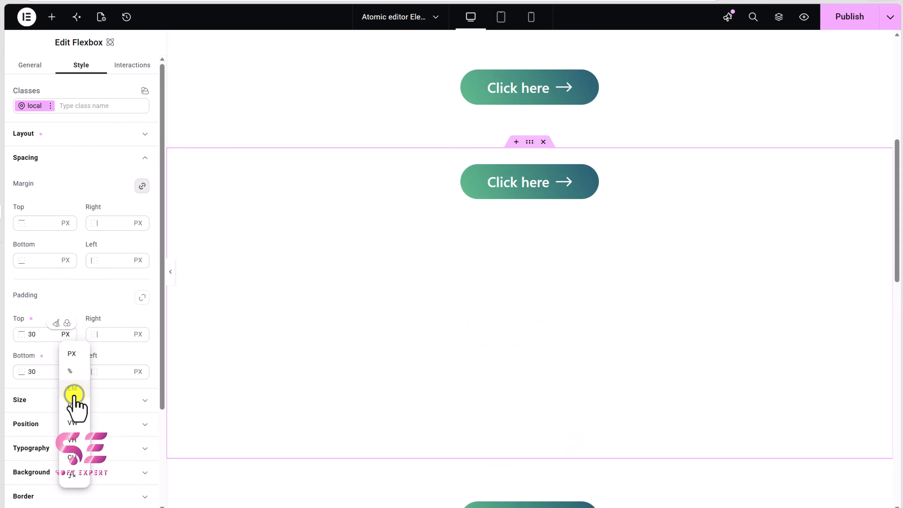
left_click(75, 404)
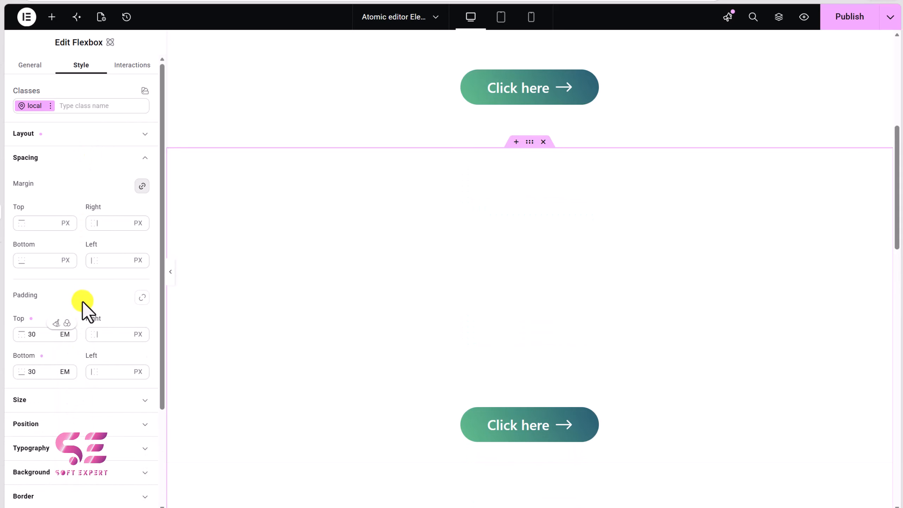
scroll(402, 304, "down", 5)
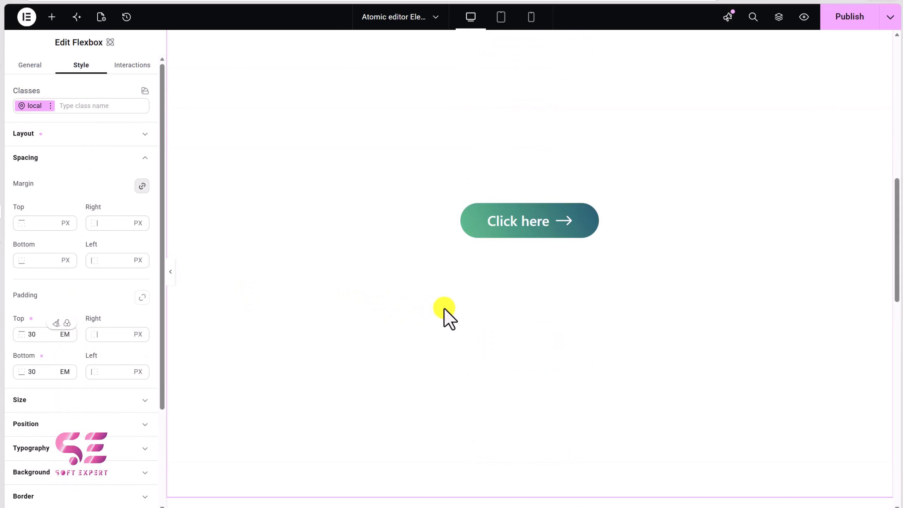
- Rename the div block inside the duplicated flexbox as Button in the page structure
left_click(463, 211)
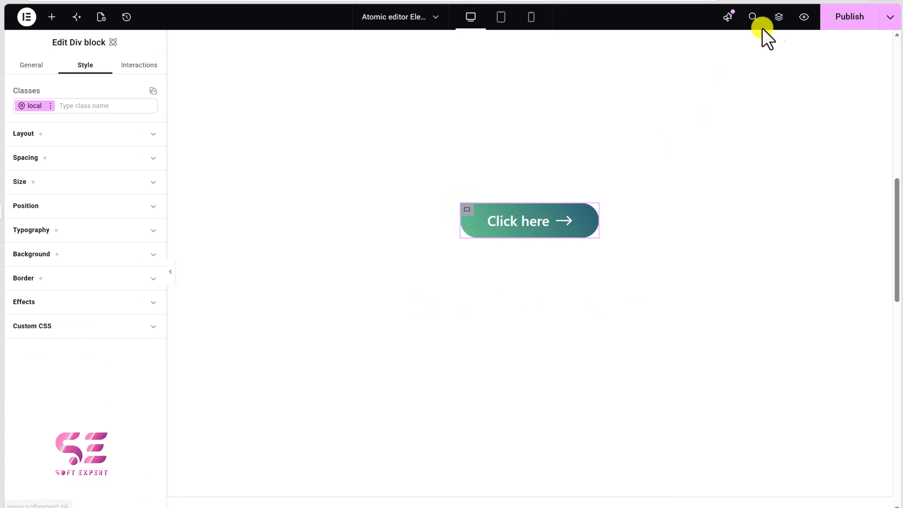
left_click(778, 17)
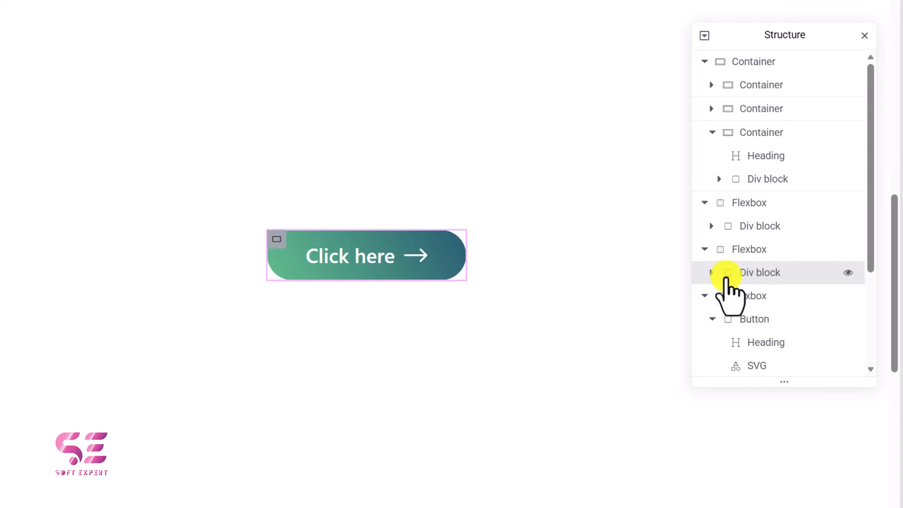
left_click(712, 273)
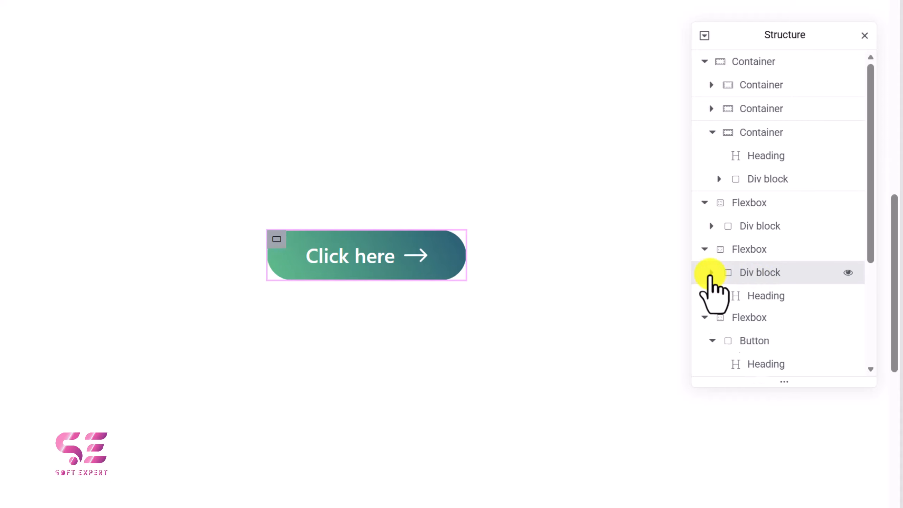
left_click(712, 272)
left_click(712, 273)
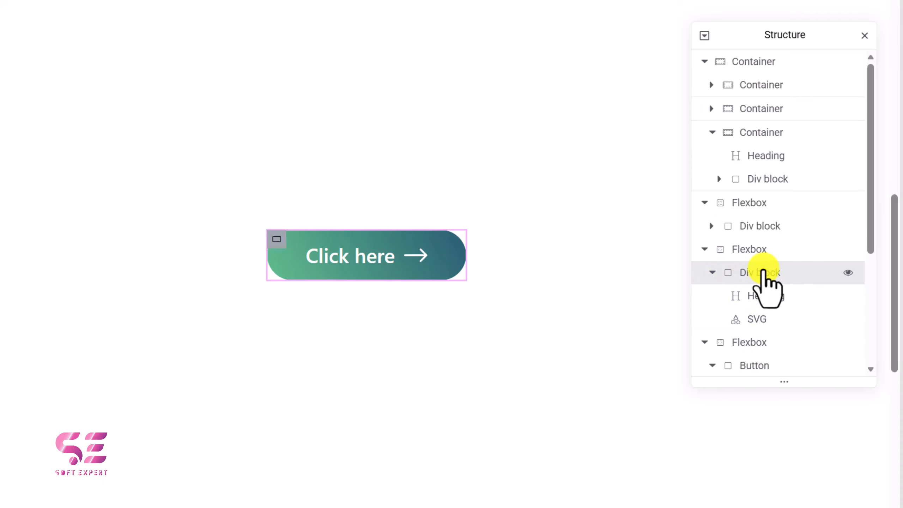
double_click(763, 272)
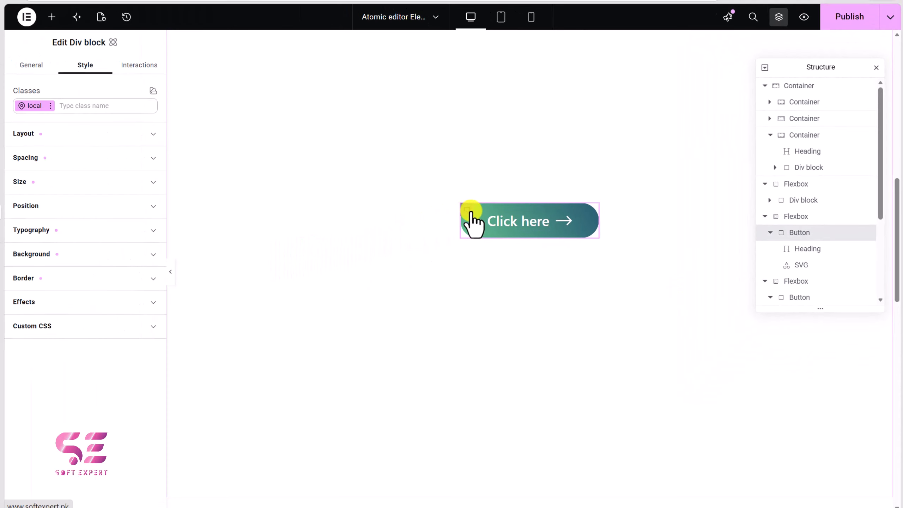
- Add a linear gradient overlay to the button's background and give its first stop a dusty rose colour
left_click(62, 255)
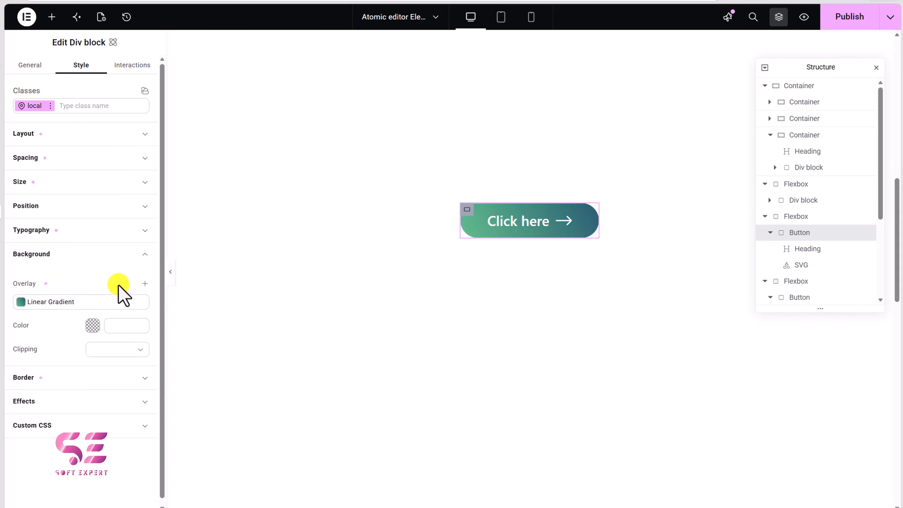
left_click(144, 283)
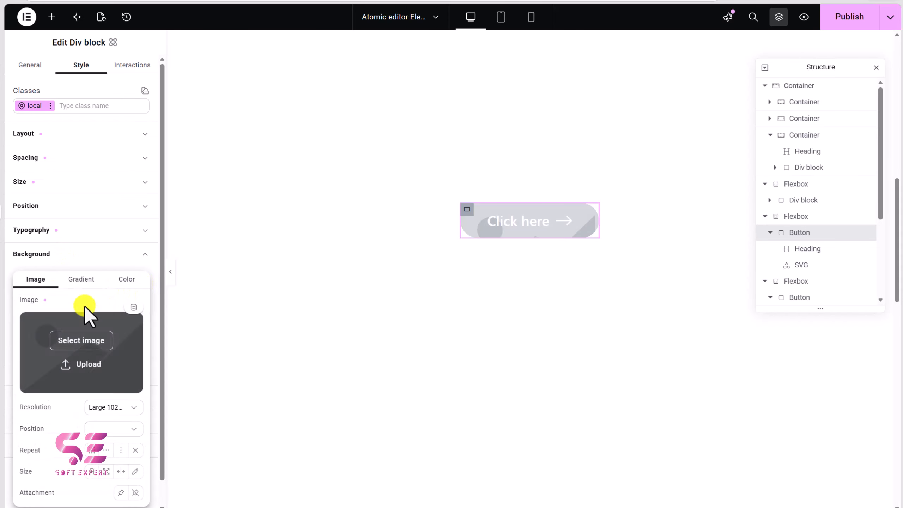
left_click(72, 284)
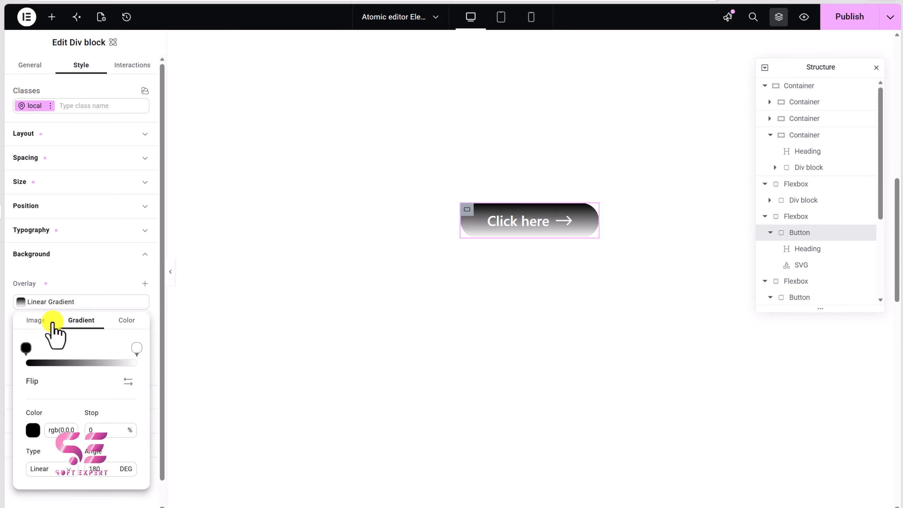
left_click(30, 431)
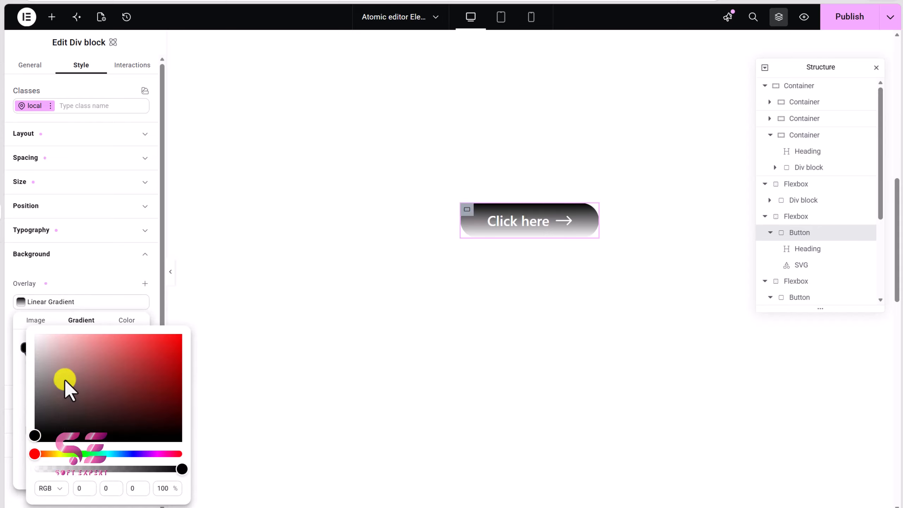
left_click(75, 372)
left_click(18, 368)
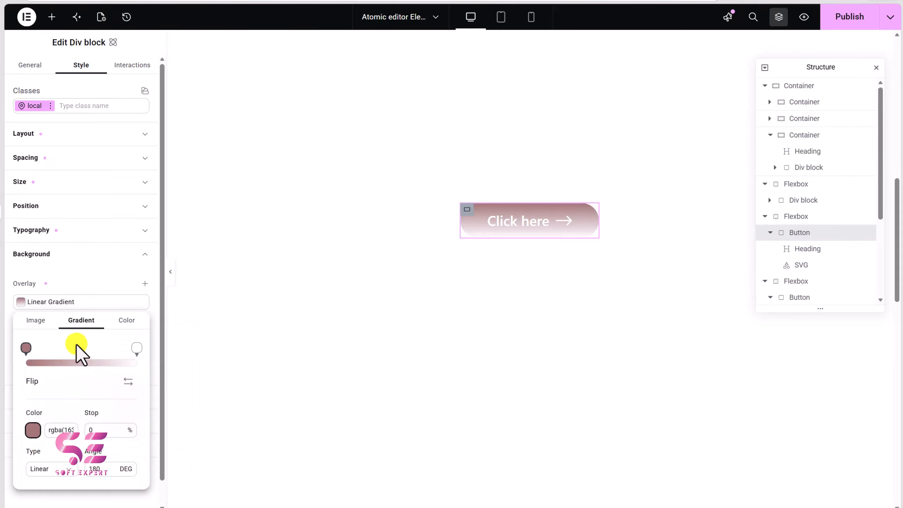
- Set the new gradient's 100% stop to blue, RGB 44, 77, 193
left_click(136, 349)
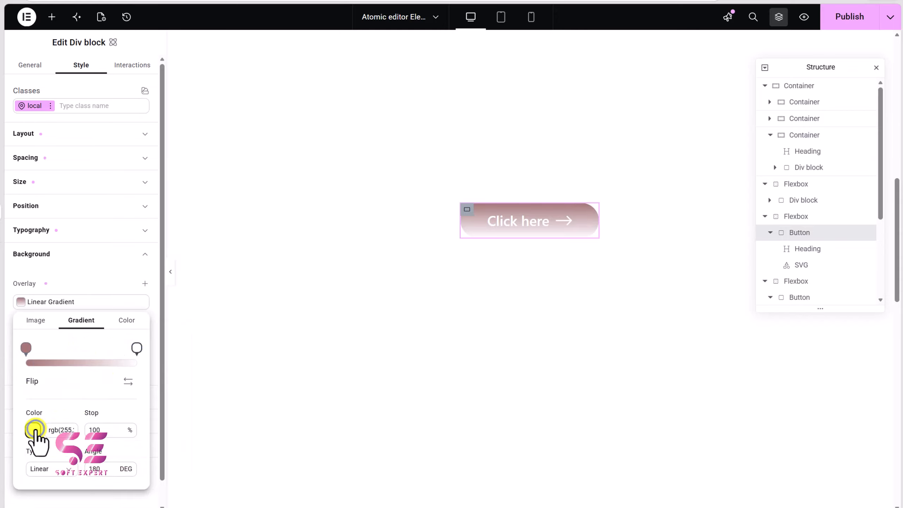
left_click(35, 430)
left_click(148, 359)
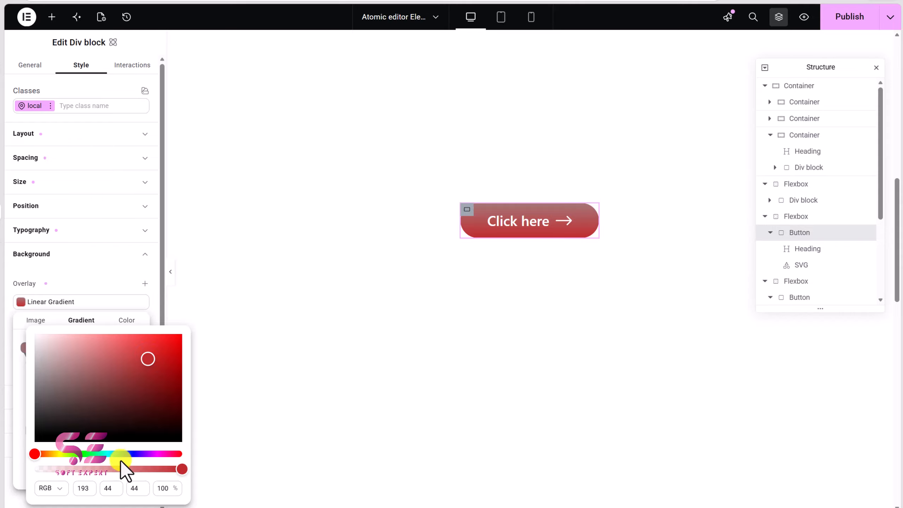
left_click(128, 454)
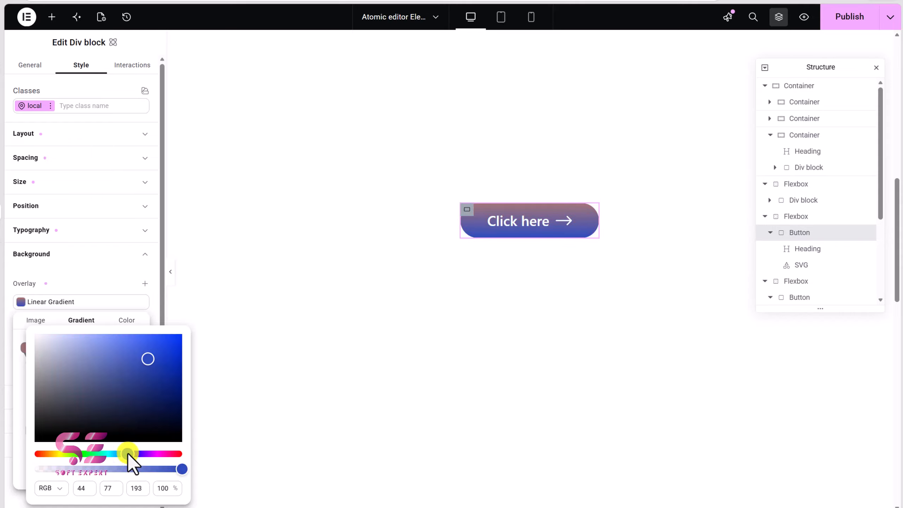
left_click(63, 317)
- Set the new gradient's angle to 50 degrees and delete that overlay, keeping the green gradient
double_click(102, 468)
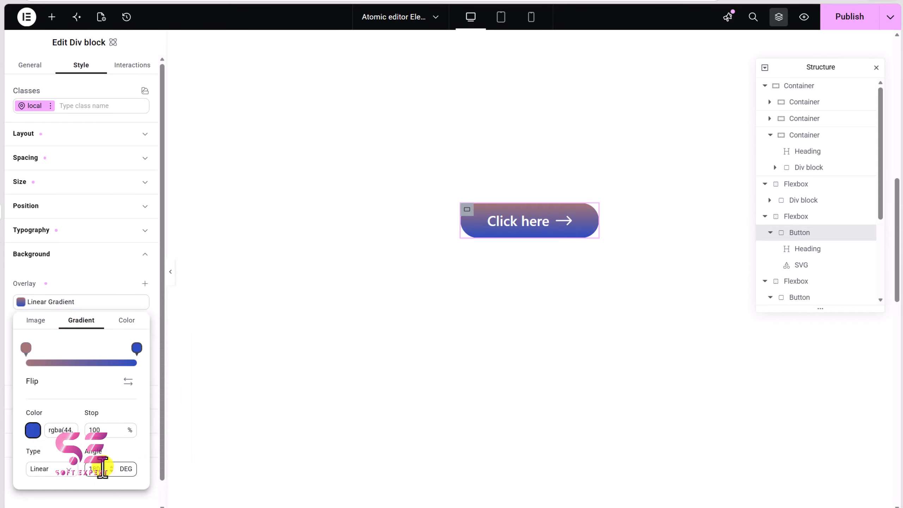
type("50")
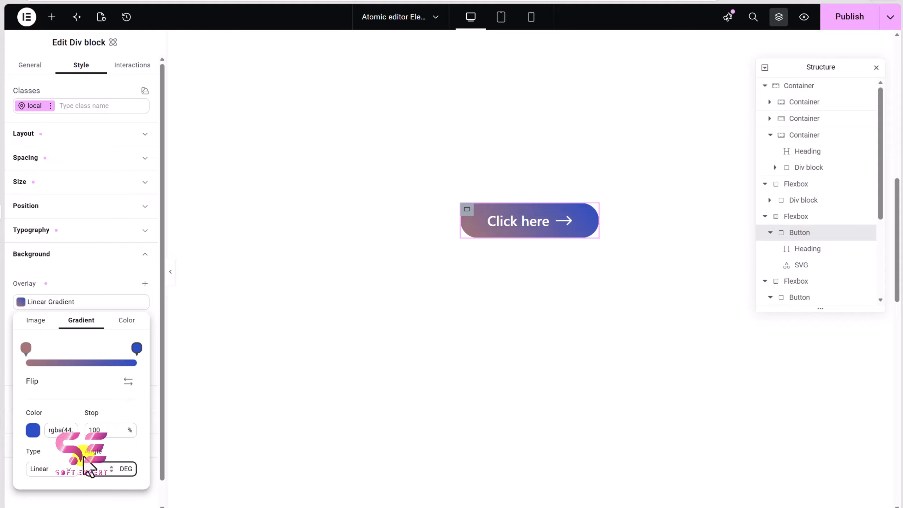
left_click(101, 287)
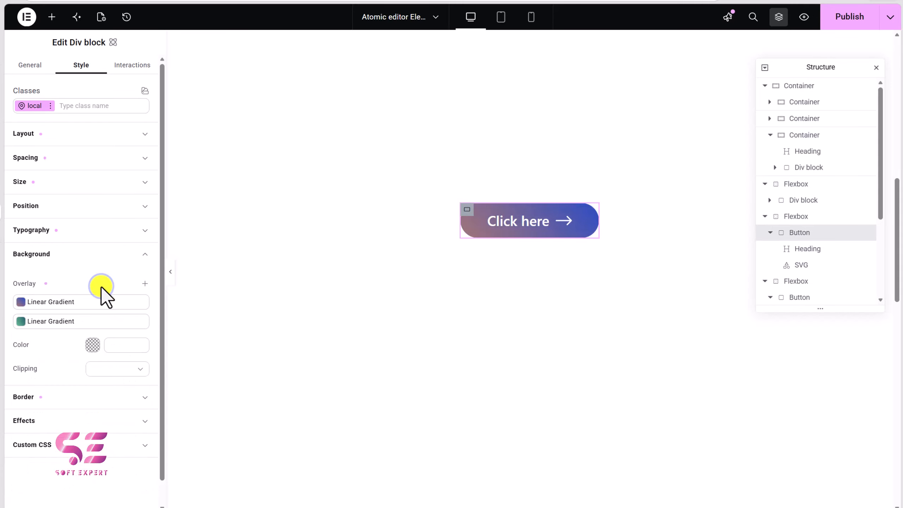
mouse_move(53, 307)
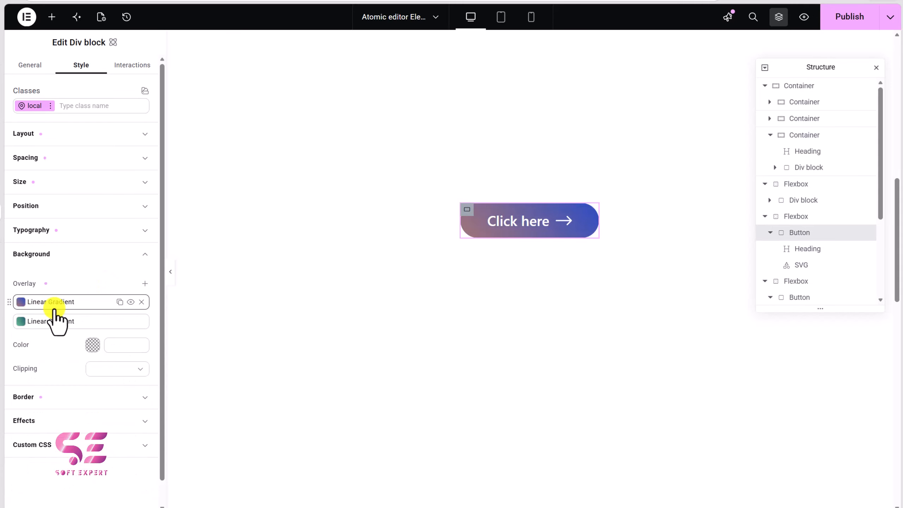
left_click(142, 303)
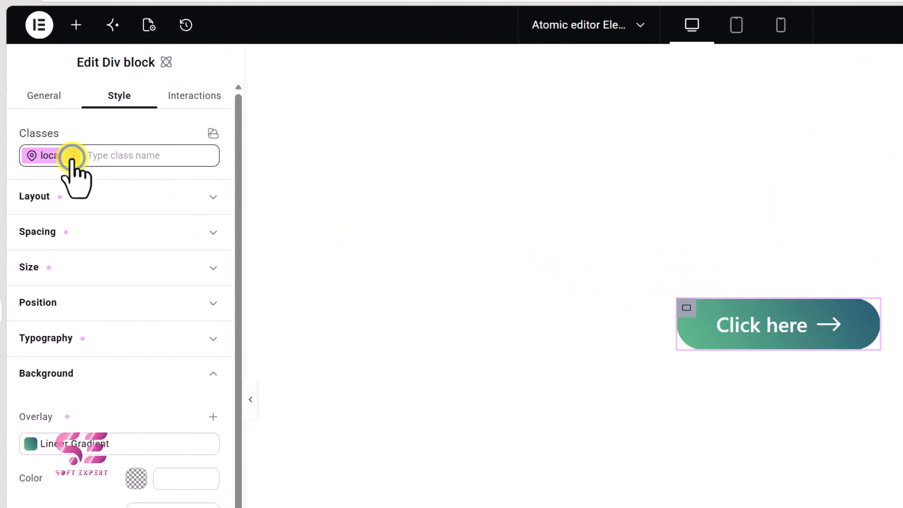
- Switch the button's local class to the Hover state and add a Move transform to its effects
left_click(73, 156)
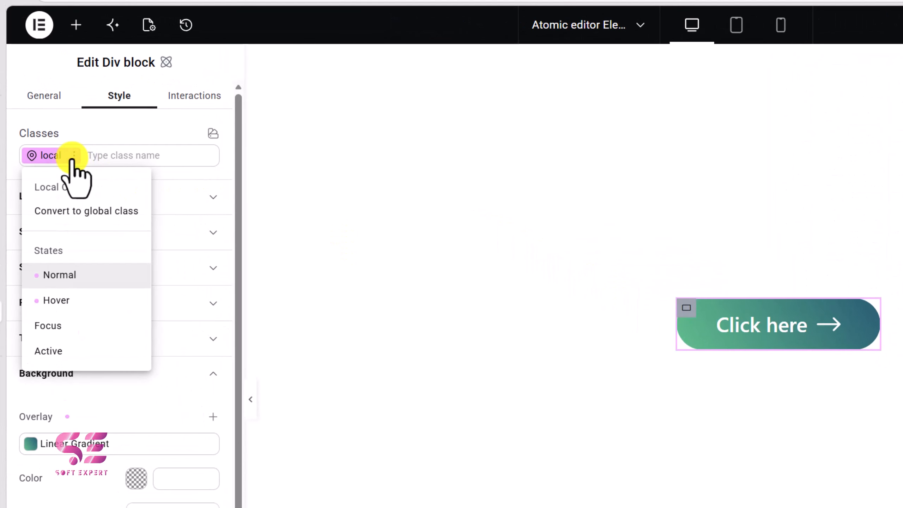
left_click(68, 299)
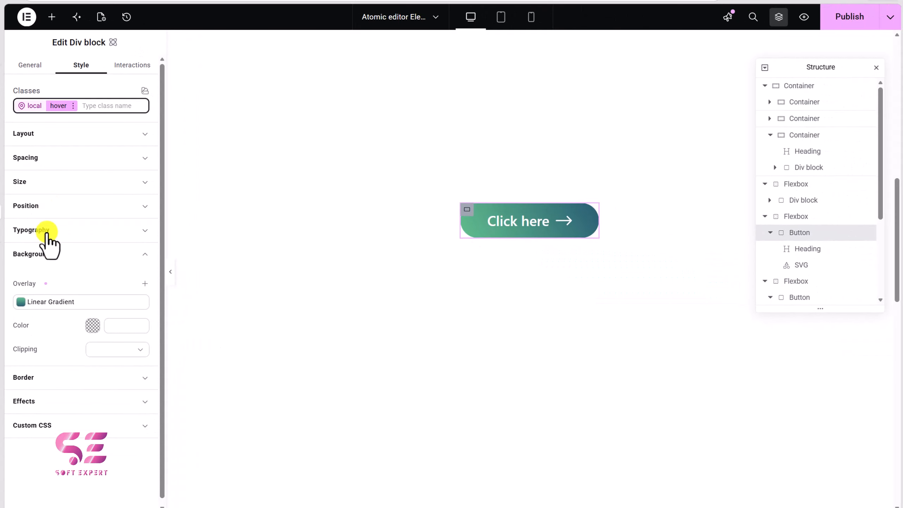
left_click(63, 399)
scroll(72, 409, "down", 5)
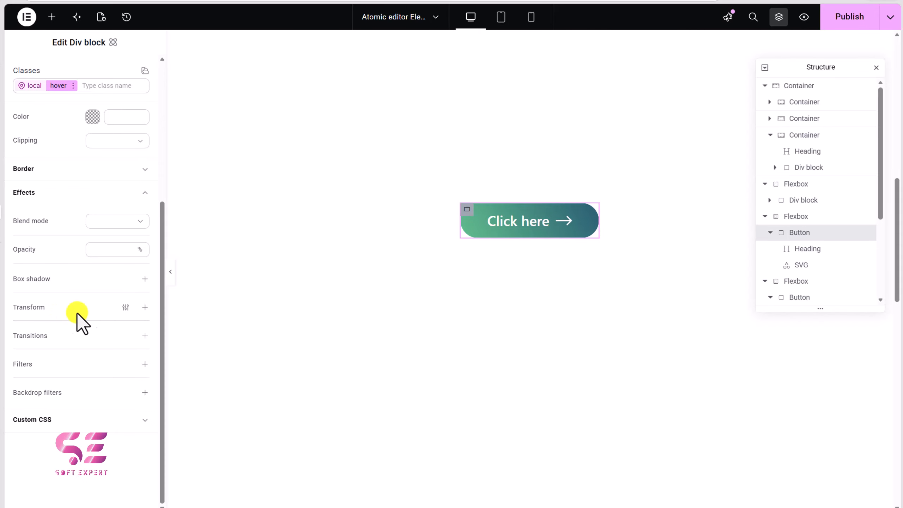
left_click(144, 307)
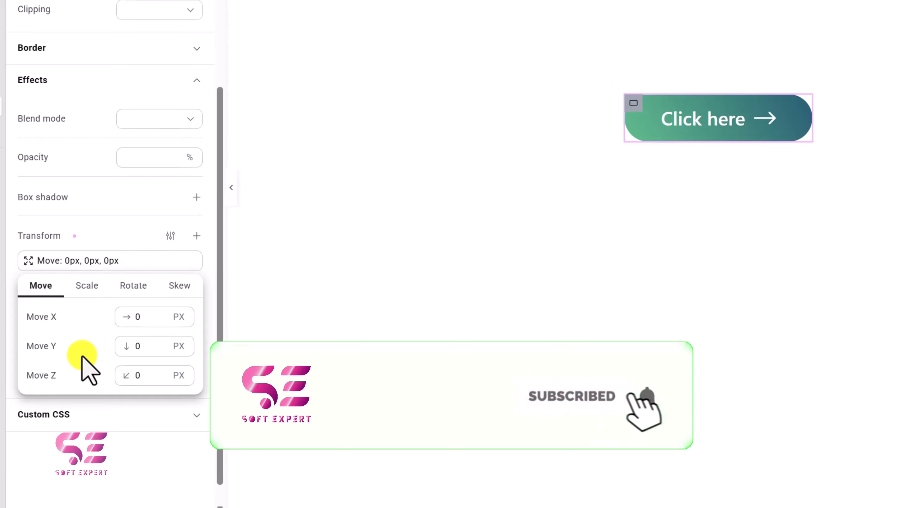
- Set the hover transform's Move X to 20 px, preview the shift, and clear the value again
left_click(133, 314)
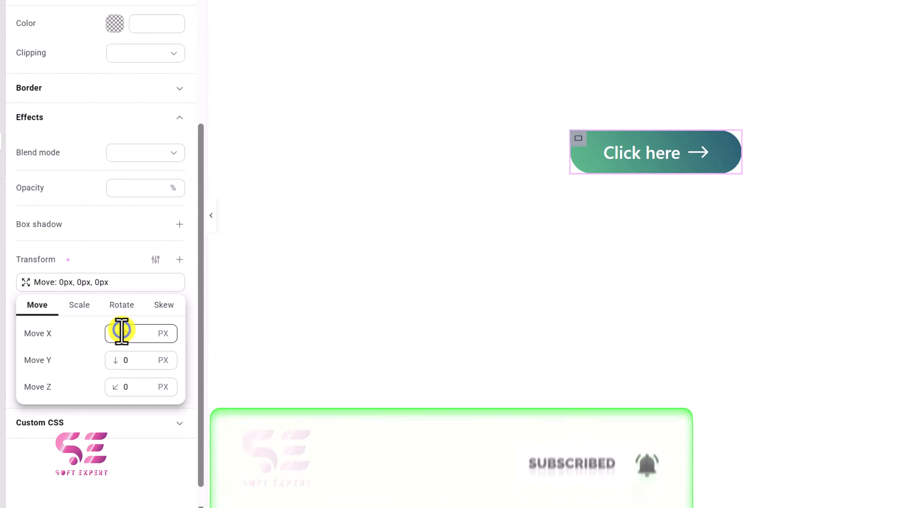
left_click(121, 265)
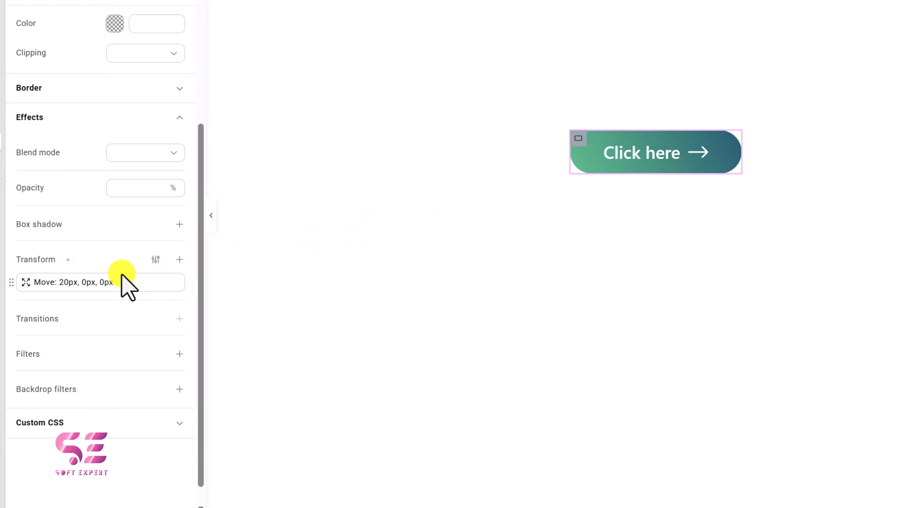
left_click(105, 281)
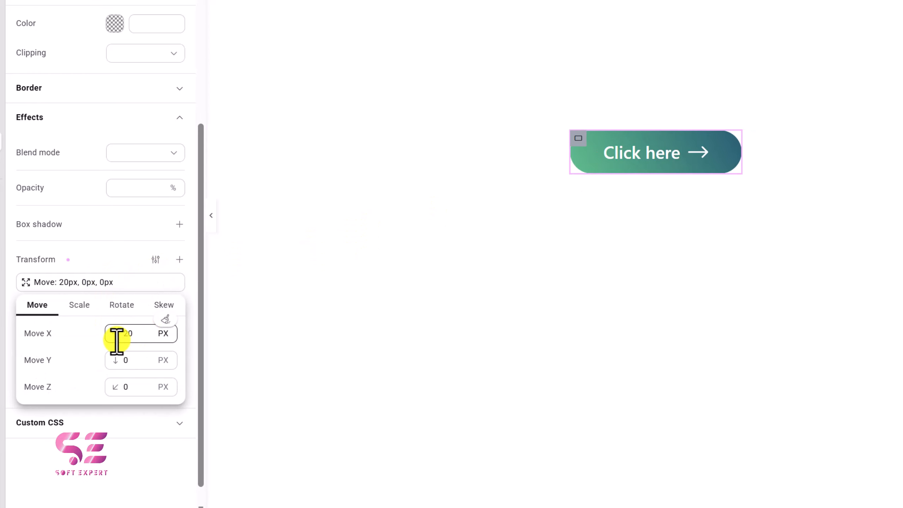
left_click(166, 318)
- Set the hover transform's Move Y to 20 px and preview the button's downward shift
left_click(129, 359)
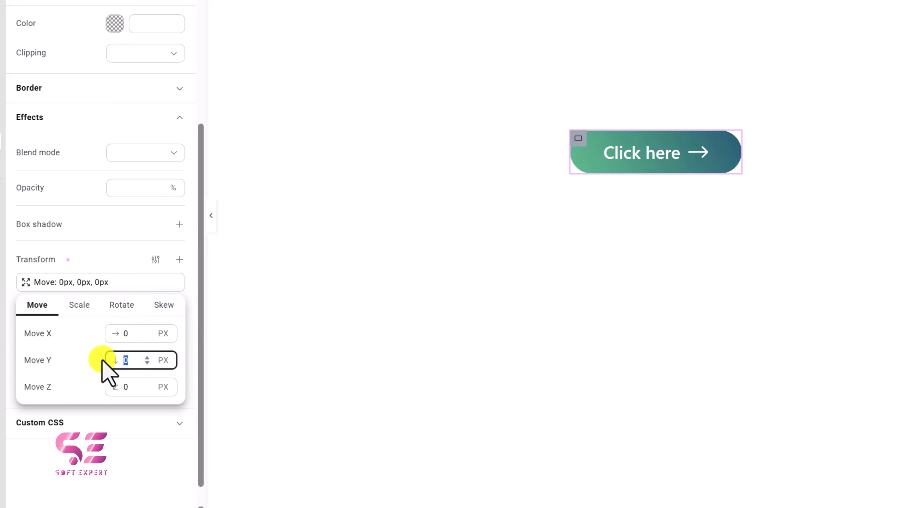
type("20")
left_click(84, 263)
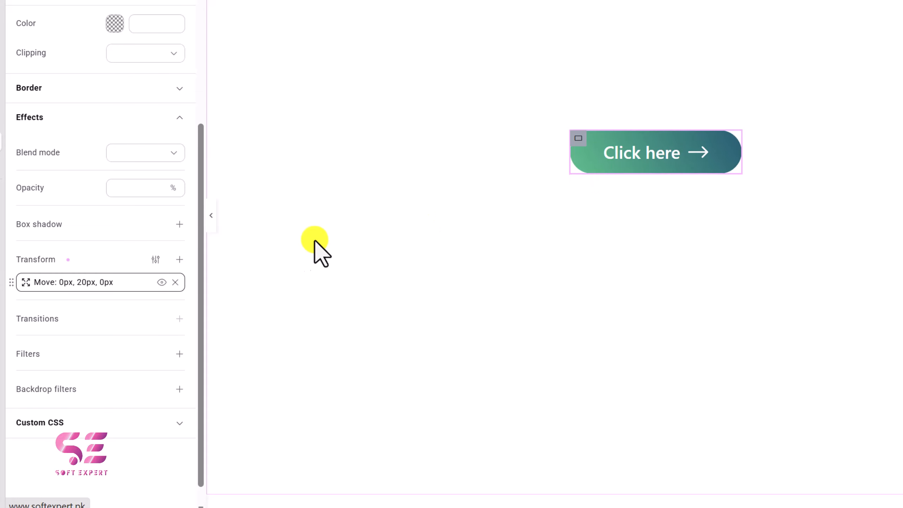
- Change the hover transform's Move Y to -20 px so the button shifts upward
left_click(91, 281)
left_click(120, 361)
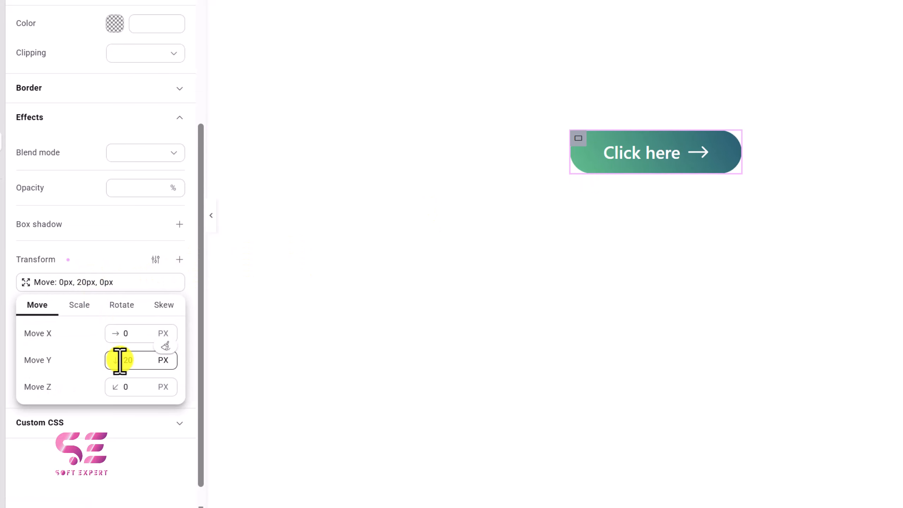
left_click(128, 360)
type("-20")
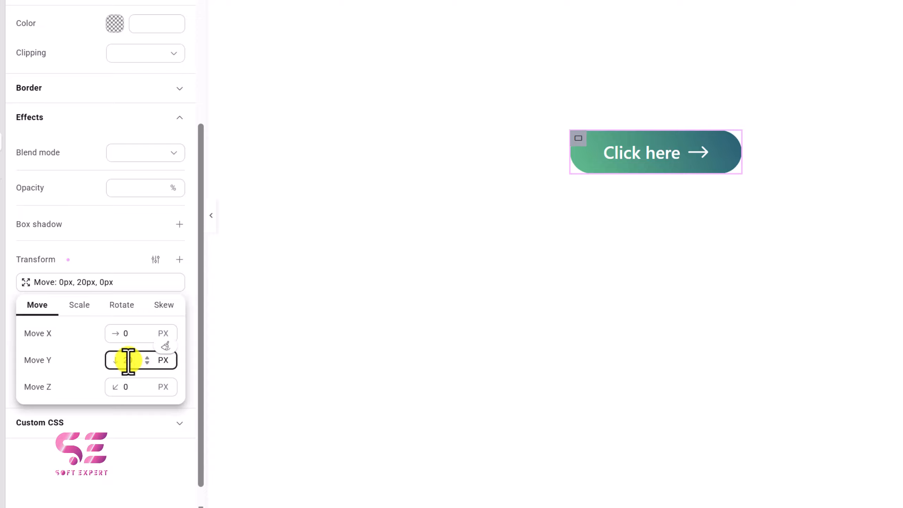
left_click(107, 256)
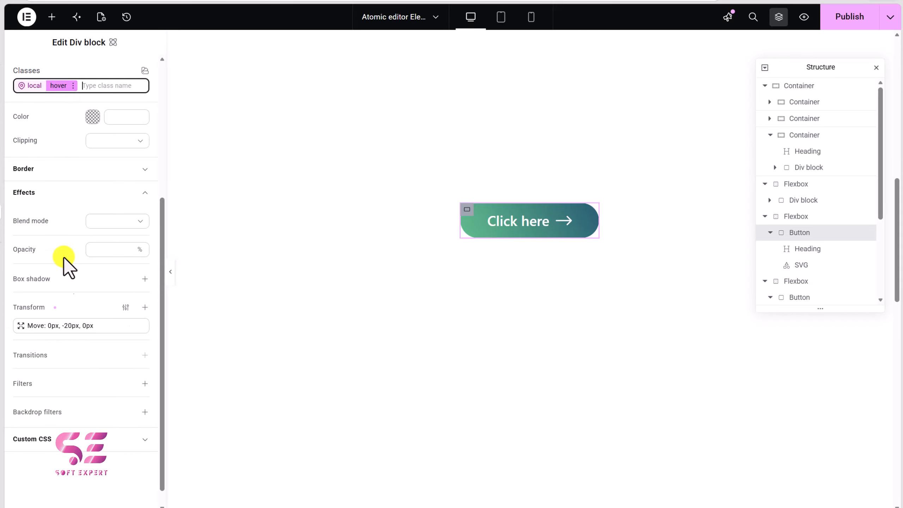
- Return the button's local class to its Normal state and add an All properties transition with a 500 ms duration
mouse_move(140, 356)
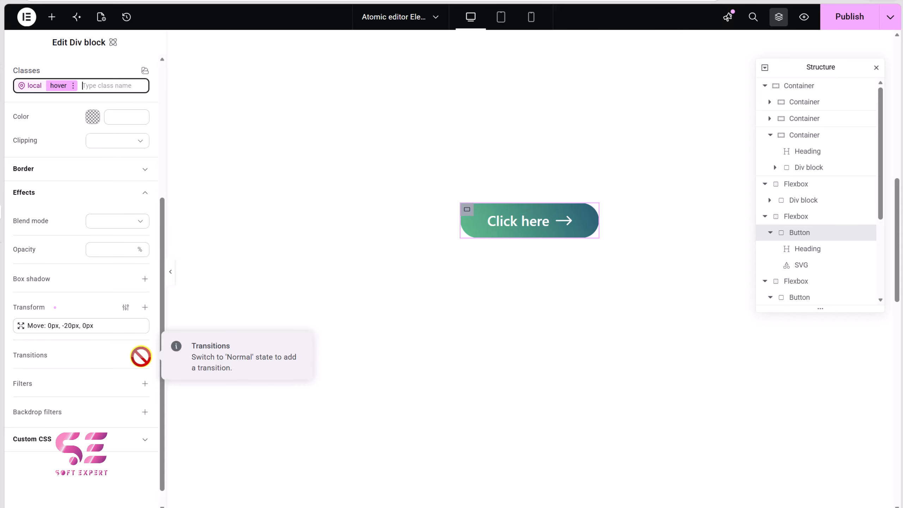
left_click(33, 85)
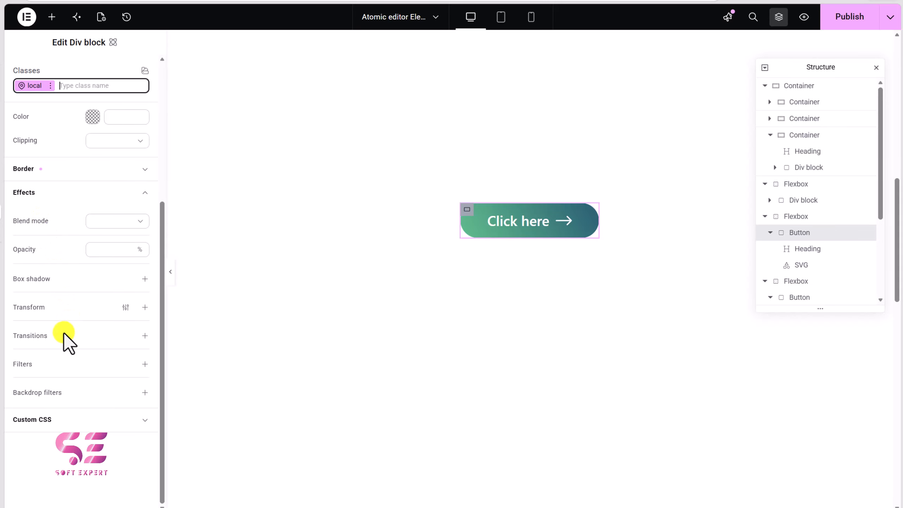
left_click(144, 335)
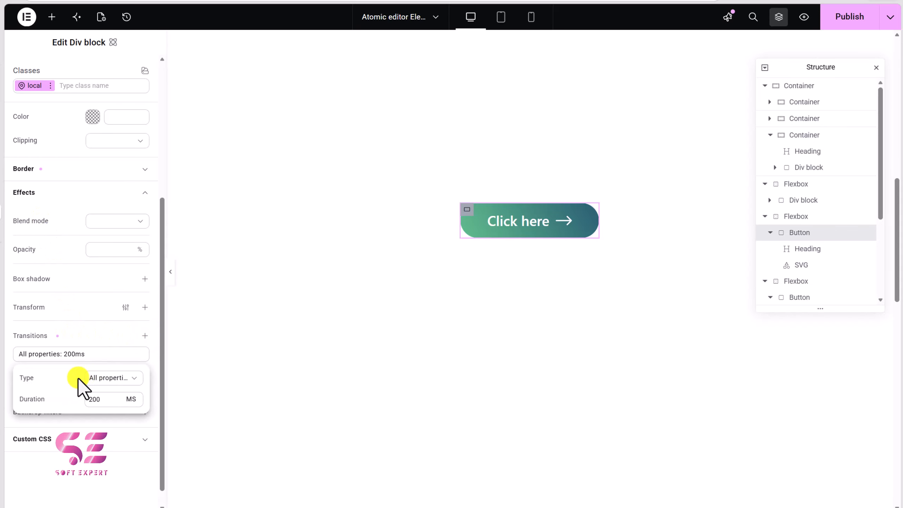
left_click(87, 399)
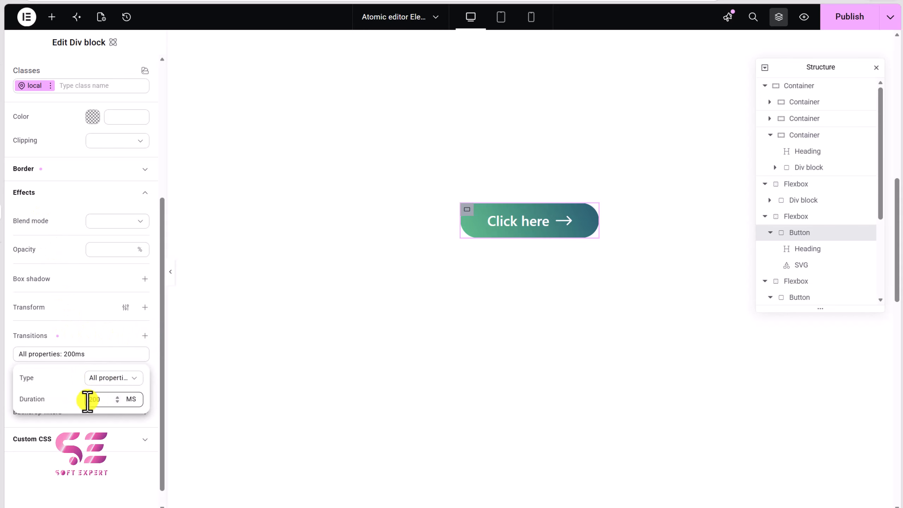
left_click_drag(93, 398, 80, 399)
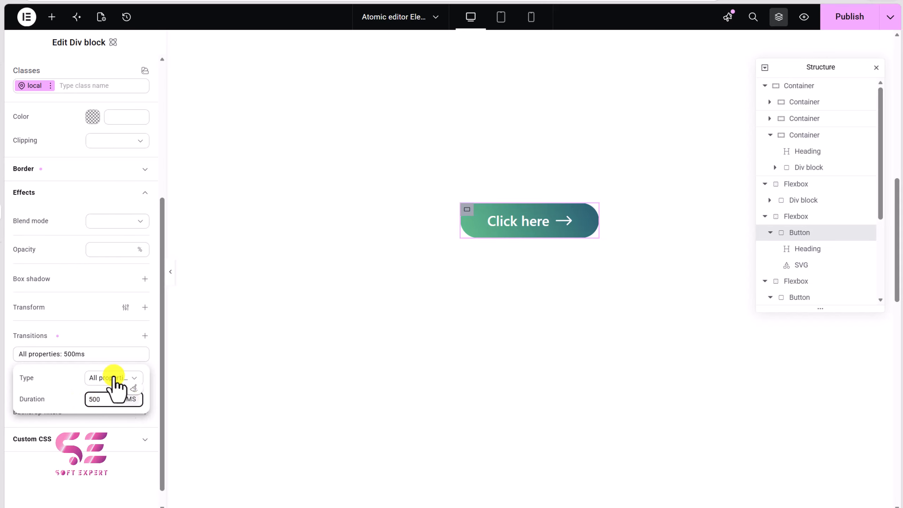
left_click(91, 333)
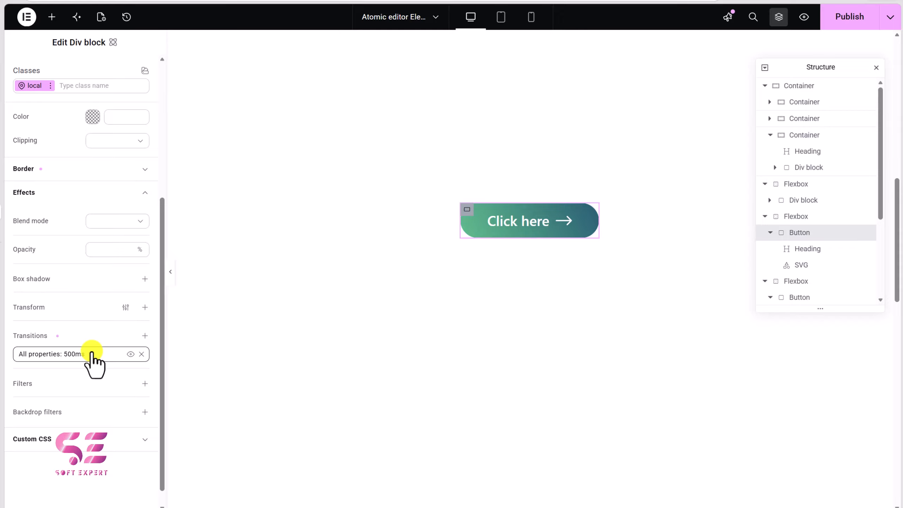
- Switch the local class back to the Hover state and clear the transform's Move Y value
left_click(46, 85)
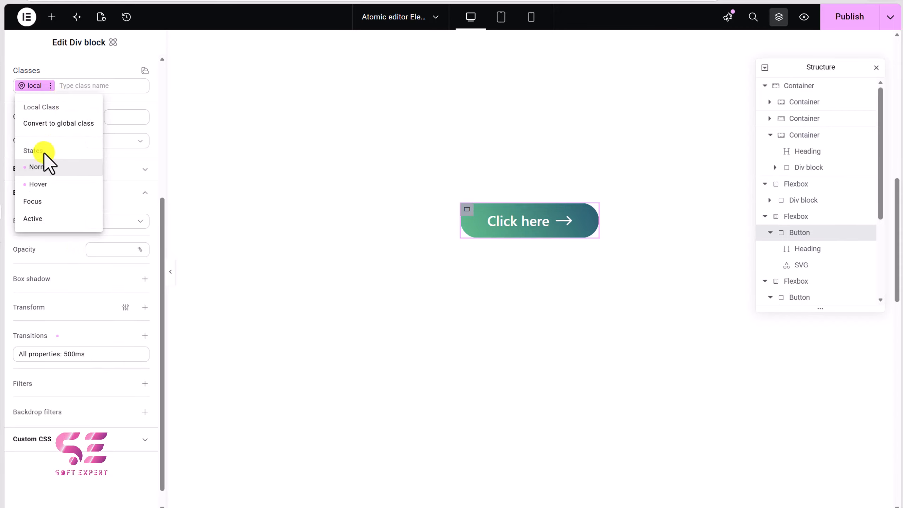
left_click(35, 185)
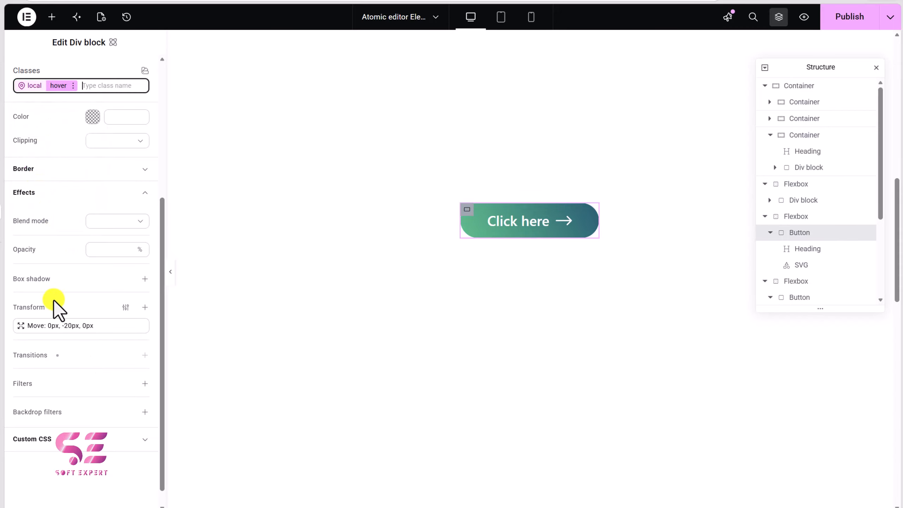
left_click(56, 325)
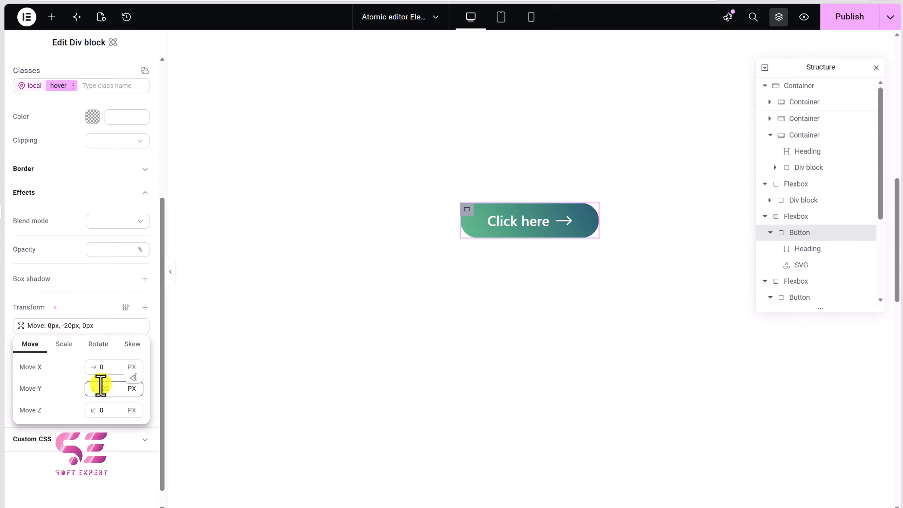
left_click(132, 389)
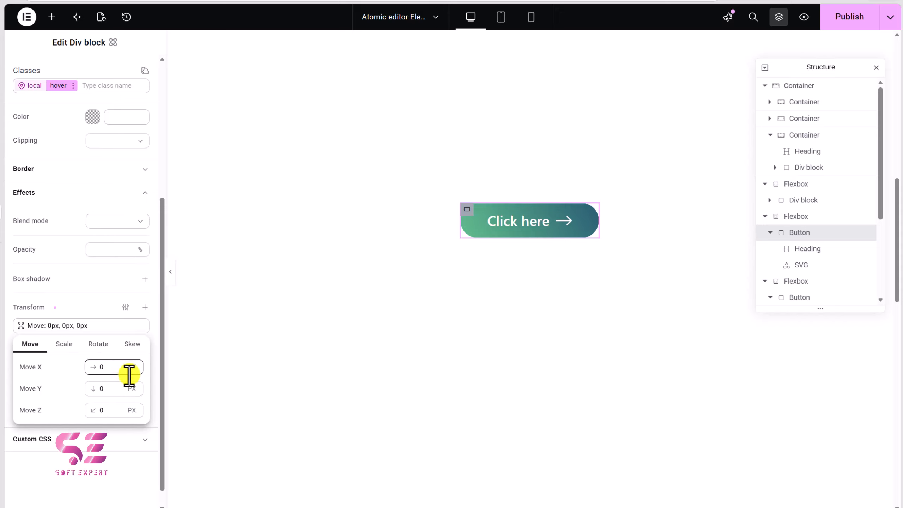
- Change the hover transform to Scale, set Scale X to 1.2, and preview the button
left_click(68, 347)
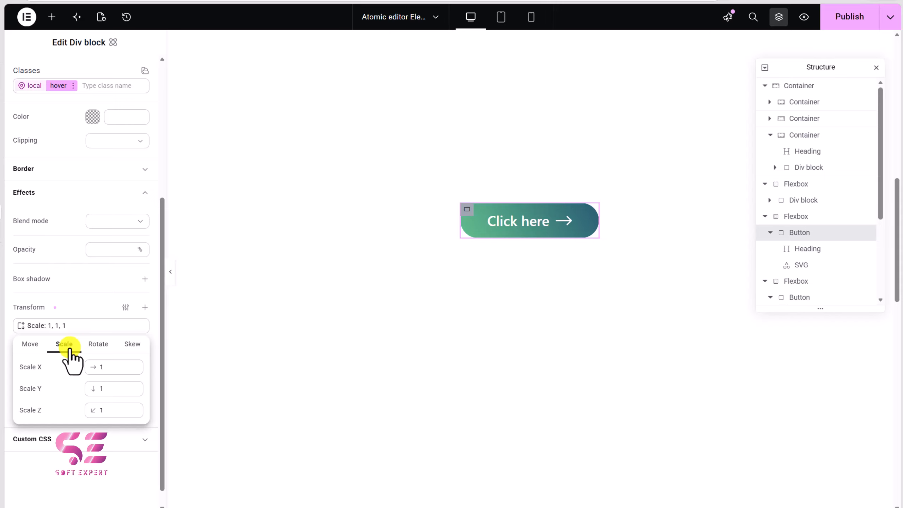
left_click(130, 367)
type(".2")
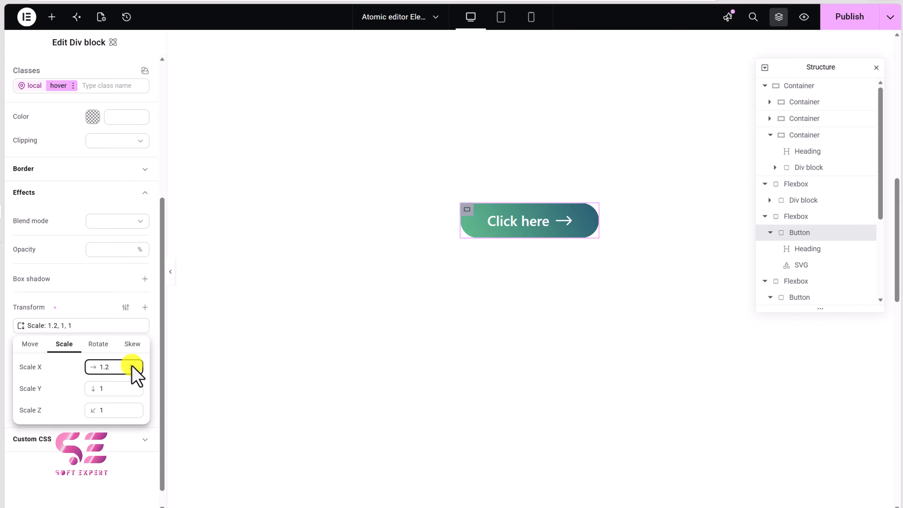
left_click(100, 308)
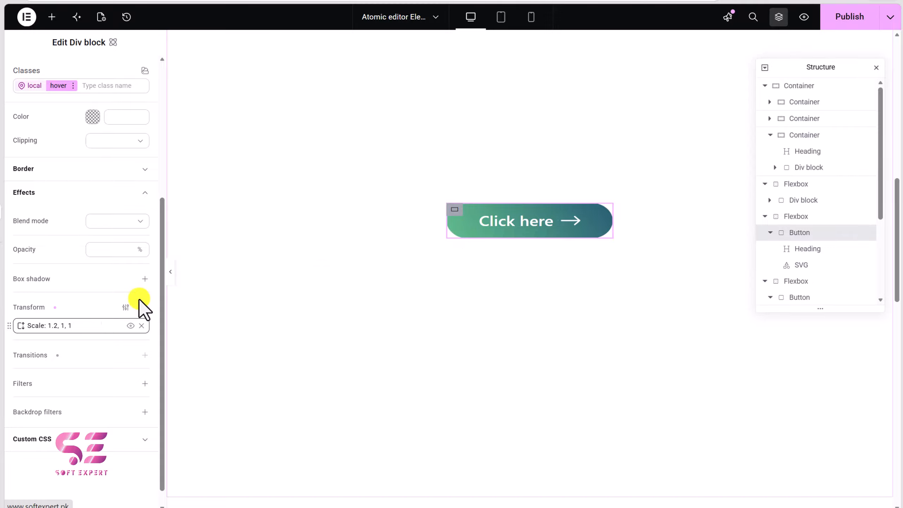
- Set the hover transform's Scale Y to 1.2 and preview the enlarged button
left_click(88, 325)
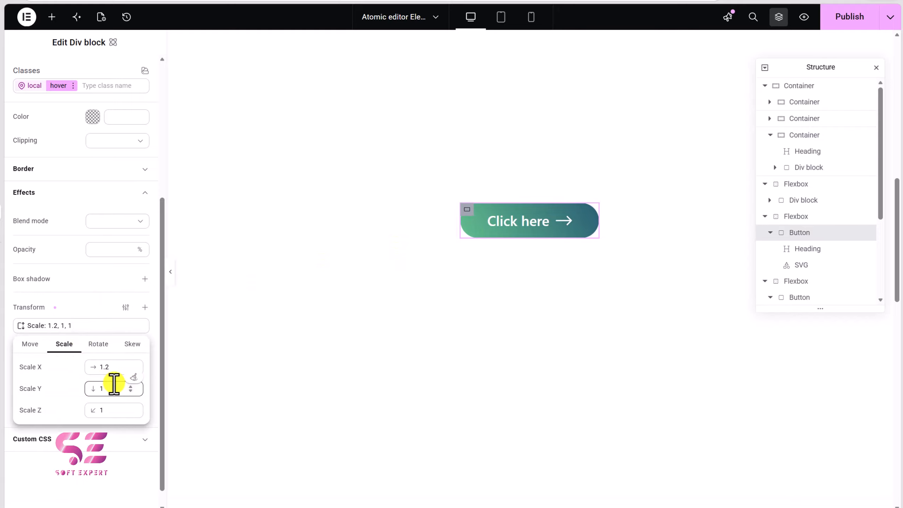
left_click(128, 387)
type(".2")
left_click(96, 306)
left_click(463, 229)
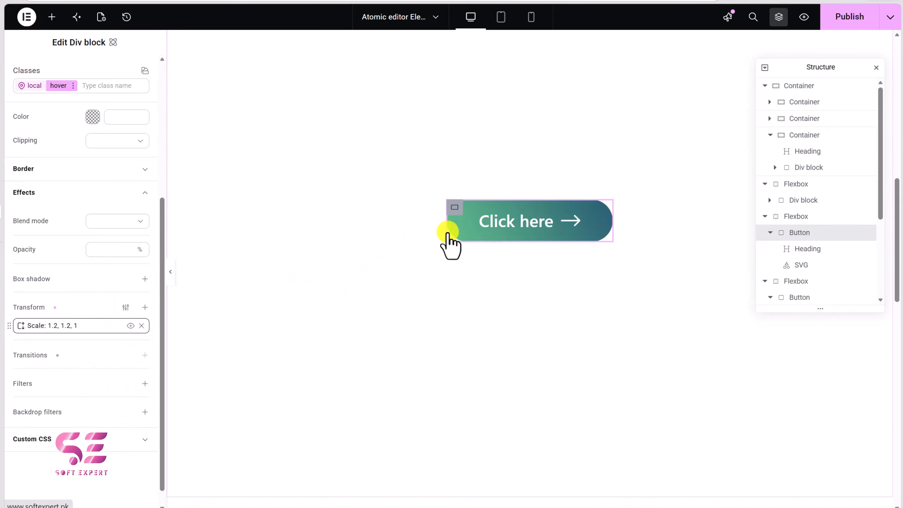
- Reduce the hover transform's Scale X and Scale Y to 0.8 and preview the shrunken button
left_click(85, 326)
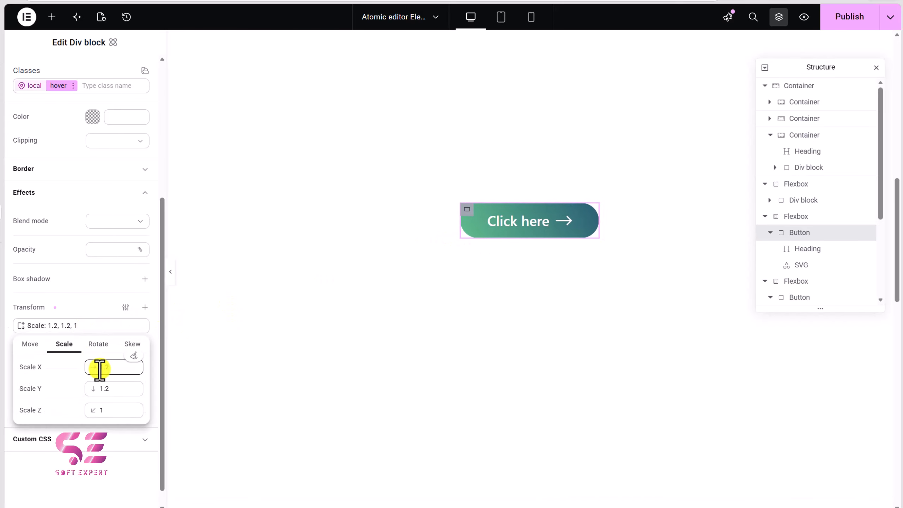
double_click(129, 371)
type("0.9")
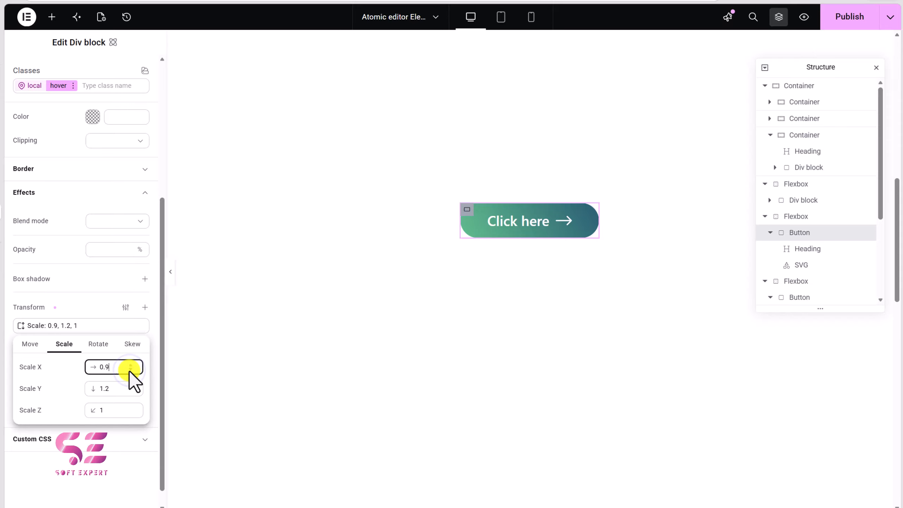
left_click(129, 372)
left_click(131, 393)
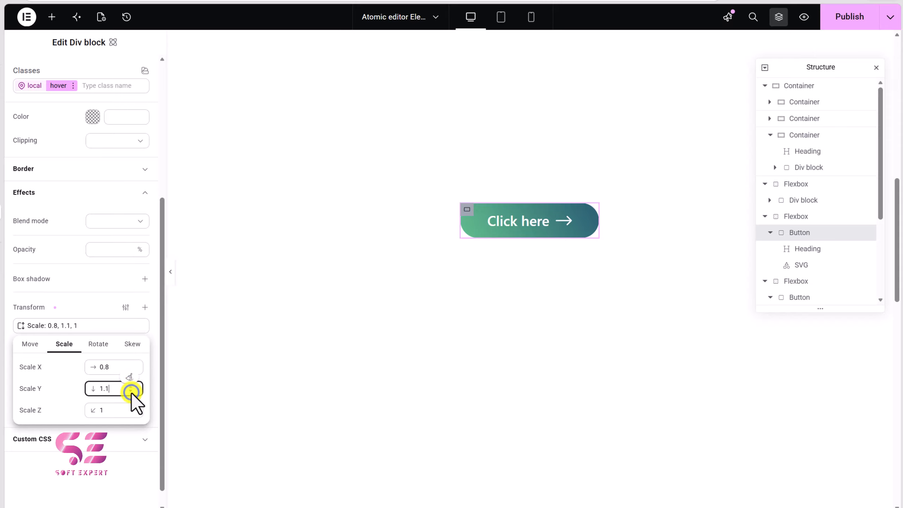
left_click(131, 392)
left_click(131, 392)
left_click(92, 310)
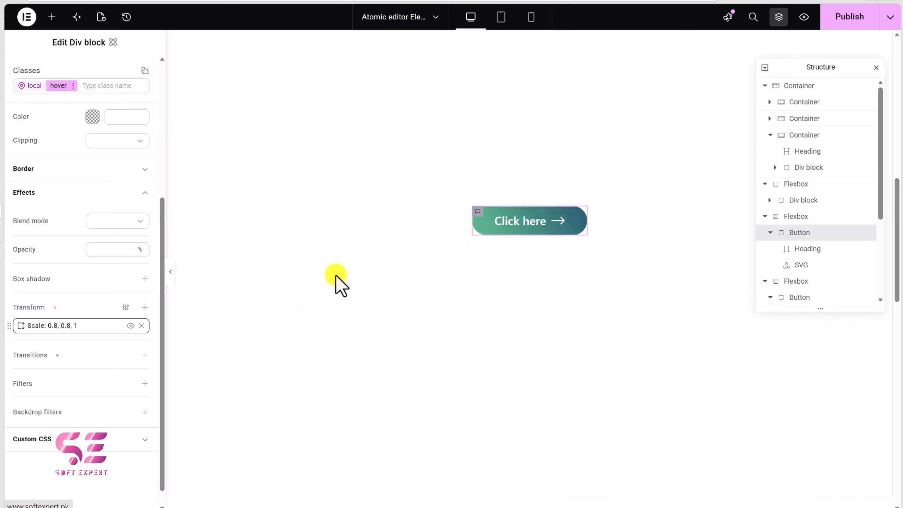
- Set the hover transform's Scale Z to 0.8
left_click(96, 332)
double_click(117, 410)
type("0.8")
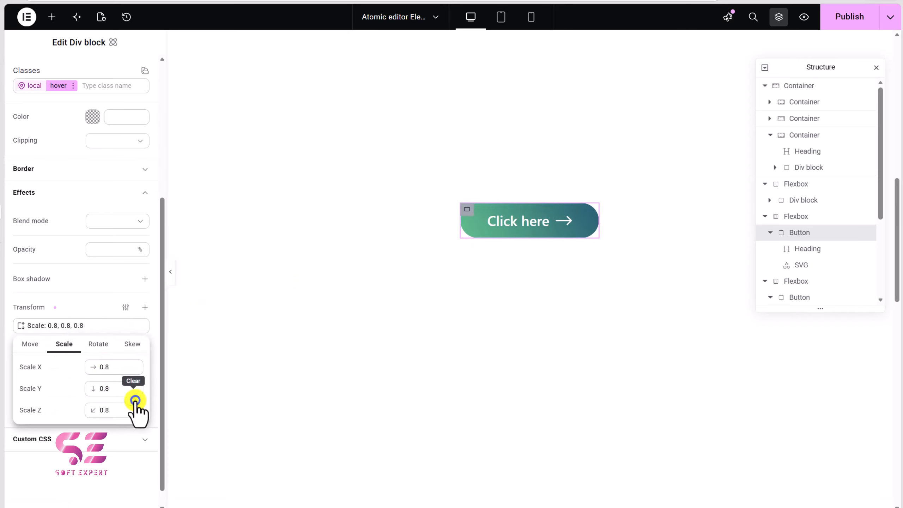
- Clear the Scale X, Y and Z values of the hover transform
left_click(135, 410)
left_click(137, 376)
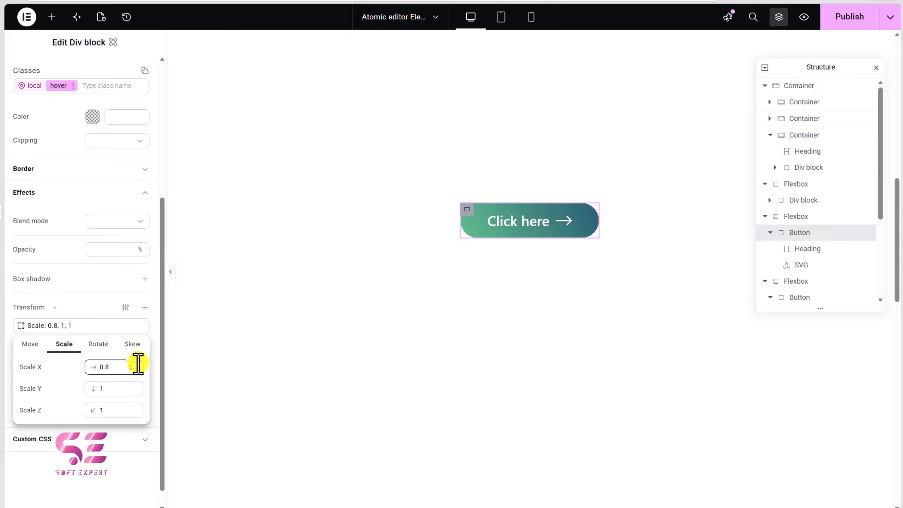
left_click(126, 365)
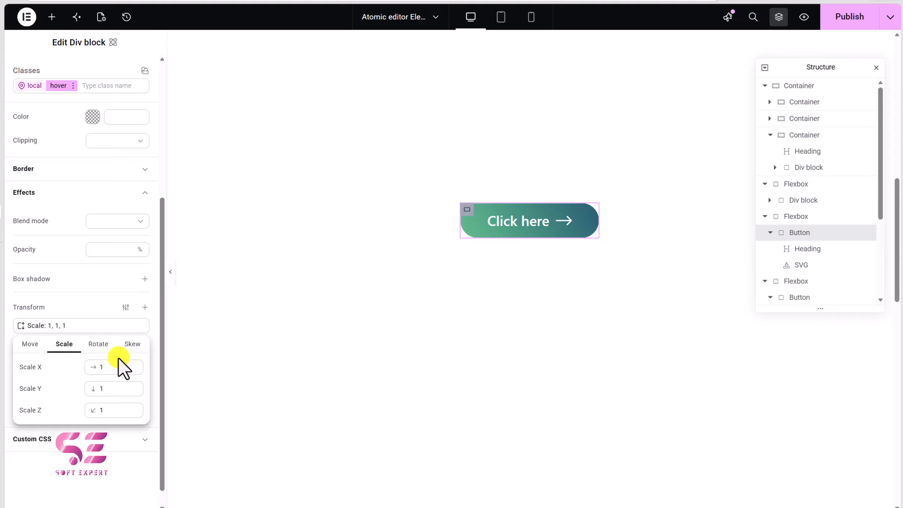
- Change the hover transform to Rotate, set Rotate X to 20 degrees, and preview the button
left_click(97, 344)
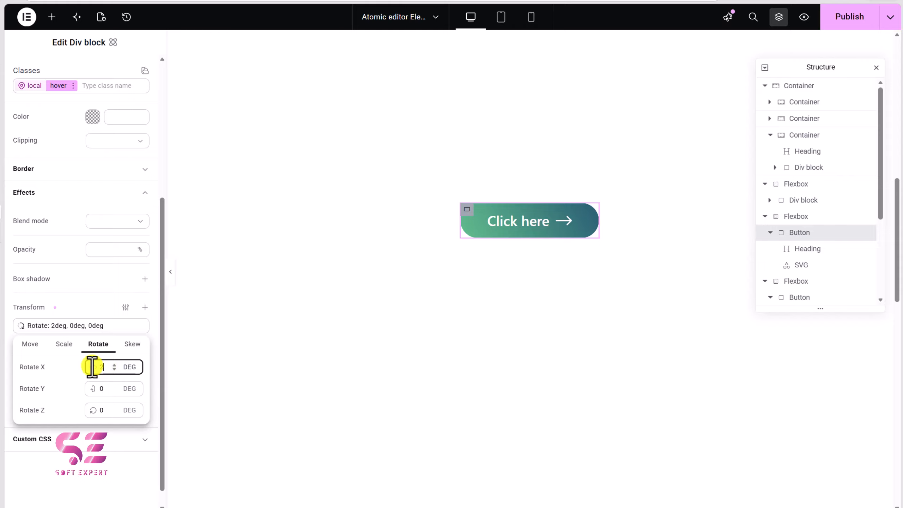
type("0")
left_click(85, 313)
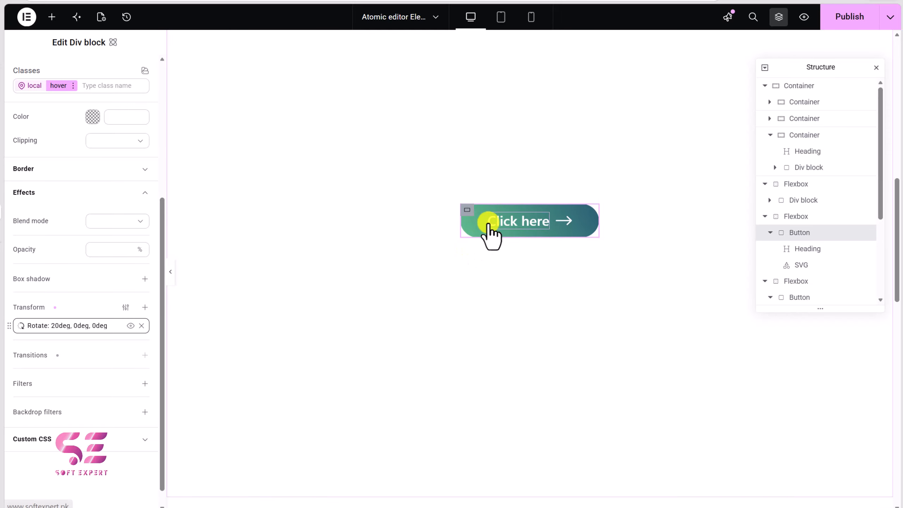
- Clear the hover transform's Rotate X, set Rotate Y to 20 degrees, and preview the button
left_click(82, 326)
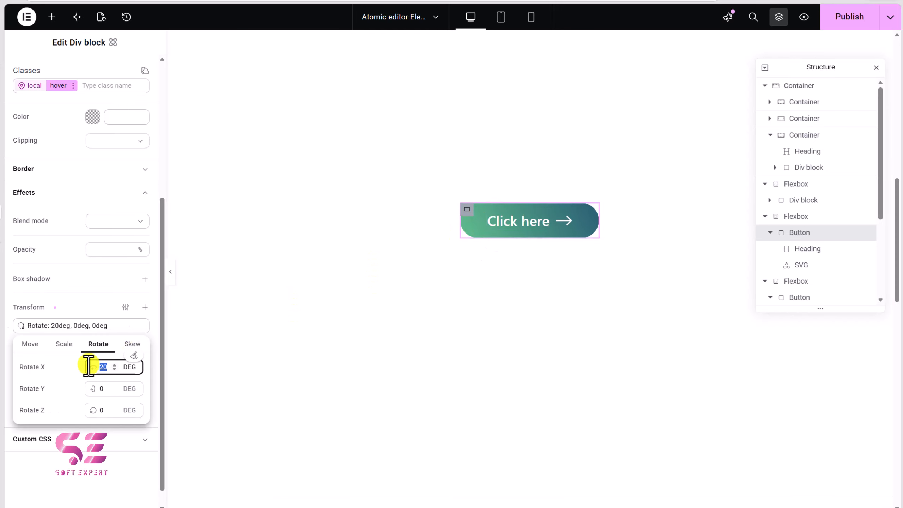
left_click(133, 357)
left_click(104, 387)
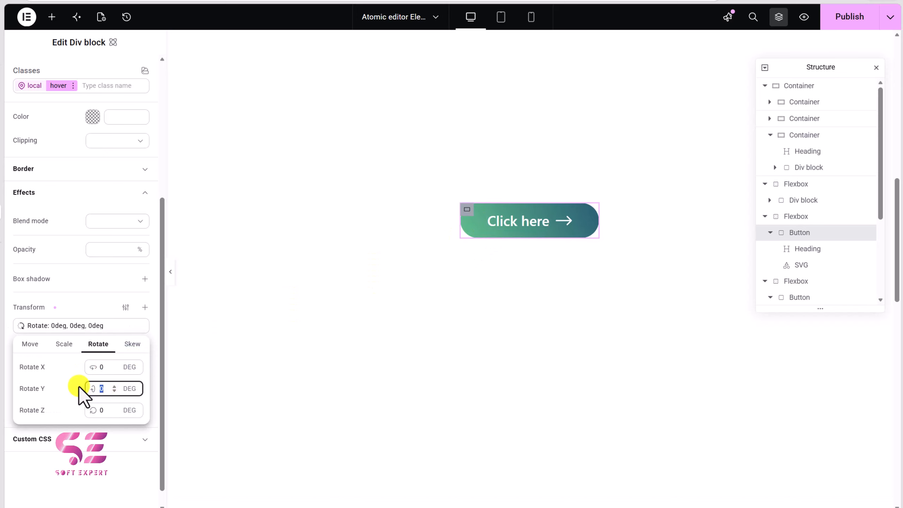
type("20")
left_click(70, 306)
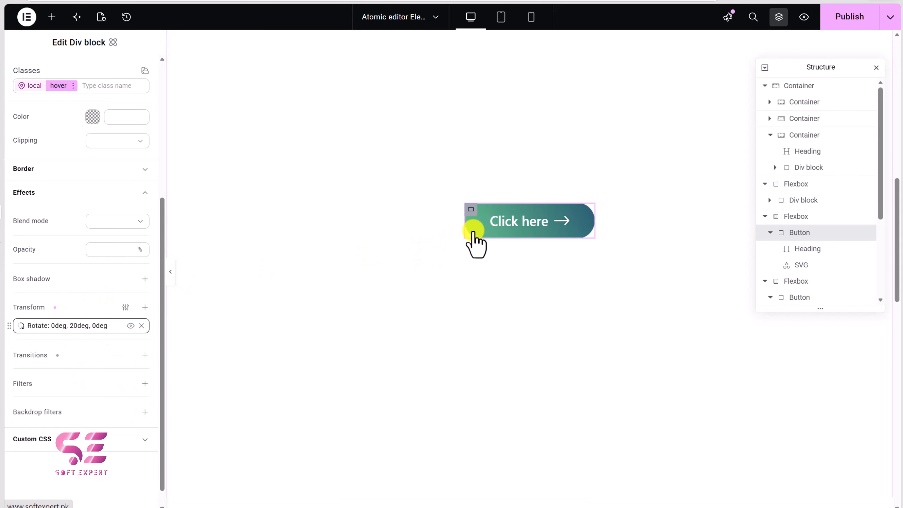
- Set the hover transform's Rotate Z to 20 degrees and preview the tilted button
left_click(71, 326)
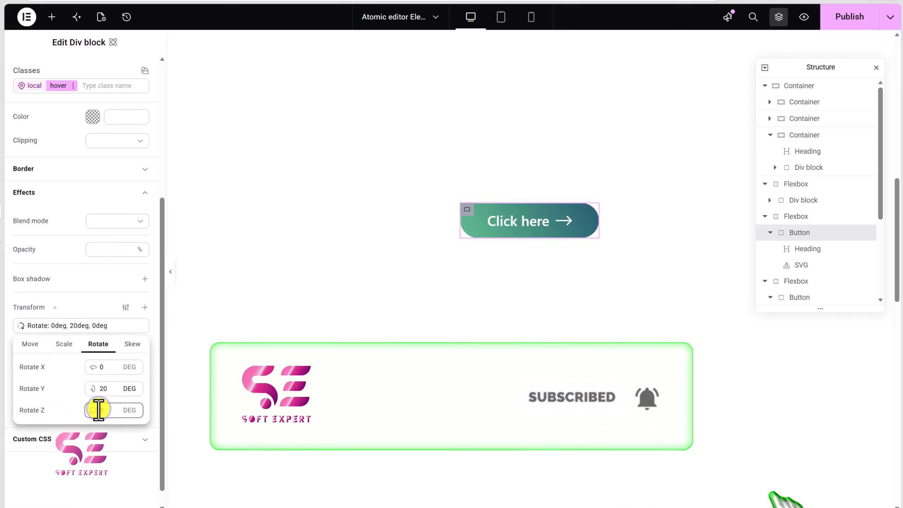
type("2")
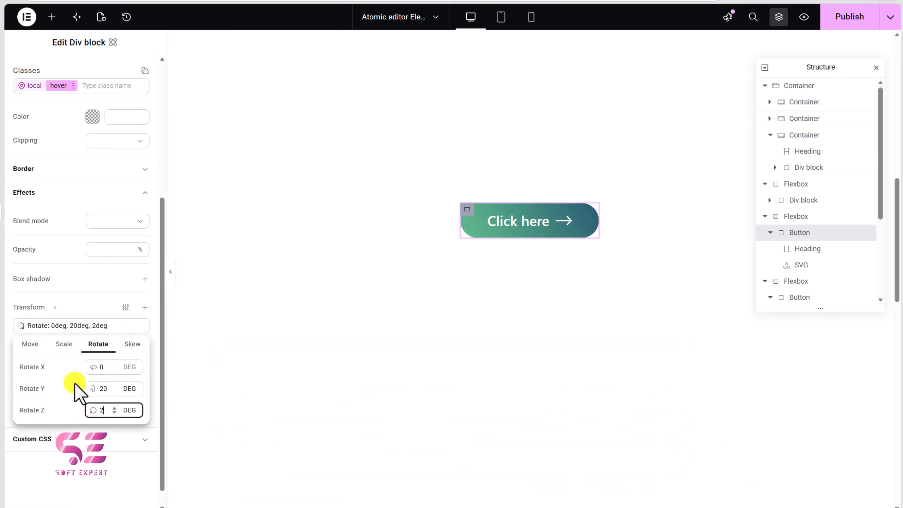
type("0")
left_click(76, 308)
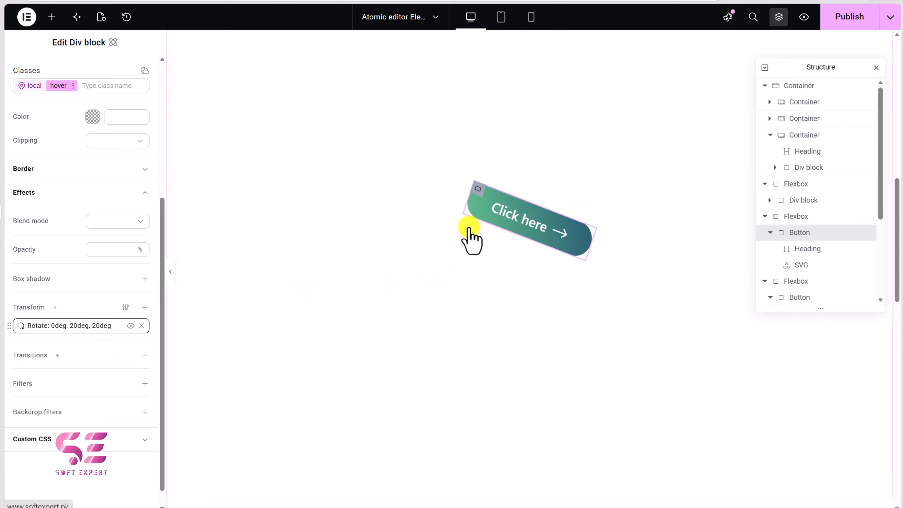
- Set the hover rotation to 10 degrees on X, 10 on Y and -10 on Z, and preview the button
left_click(89, 326)
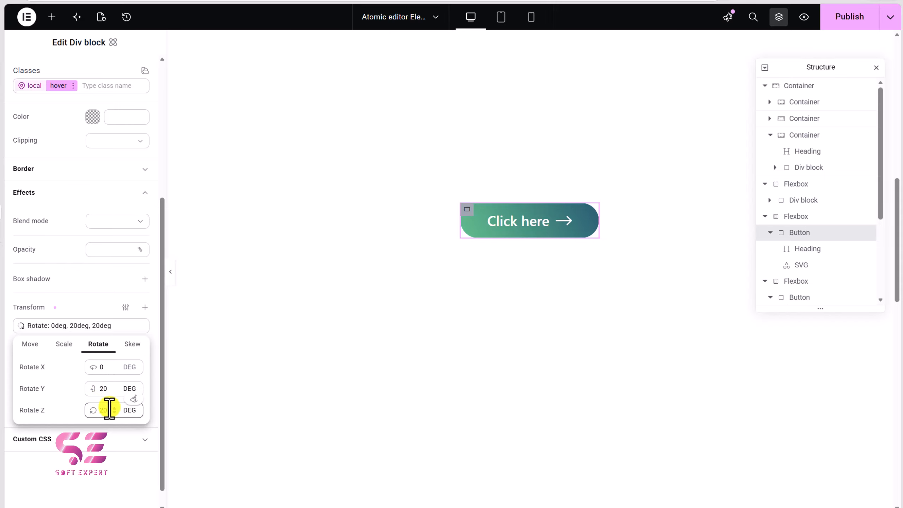
double_click(106, 409)
type("-10")
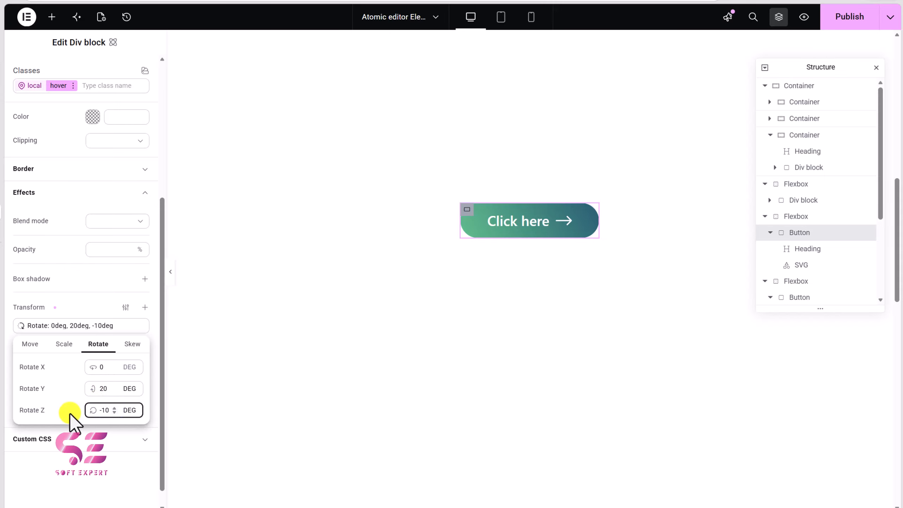
double_click(106, 390)
type("10")
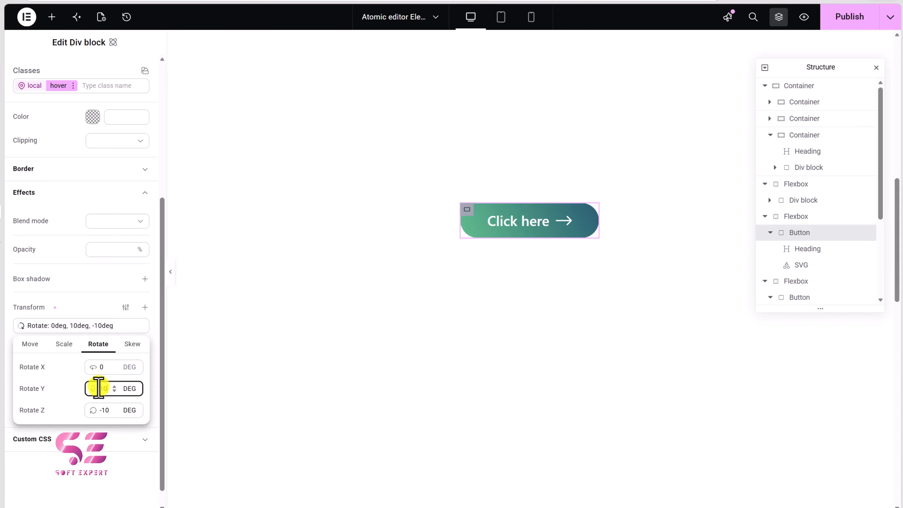
double_click(101, 367)
type("10")
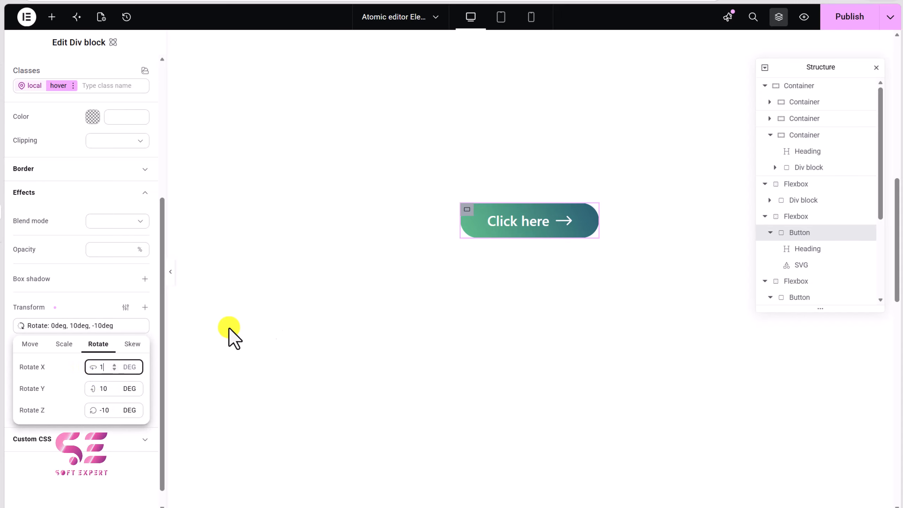
left_click(228, 334)
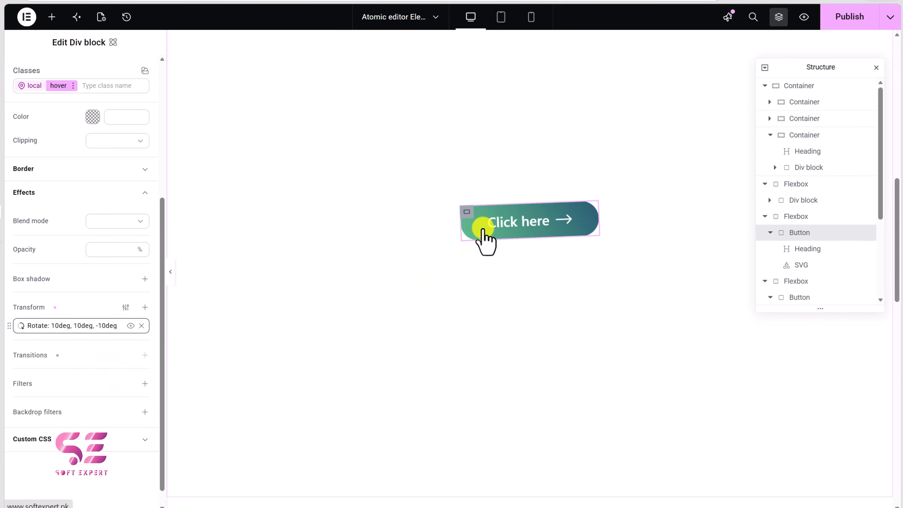
left_click(171, 272)
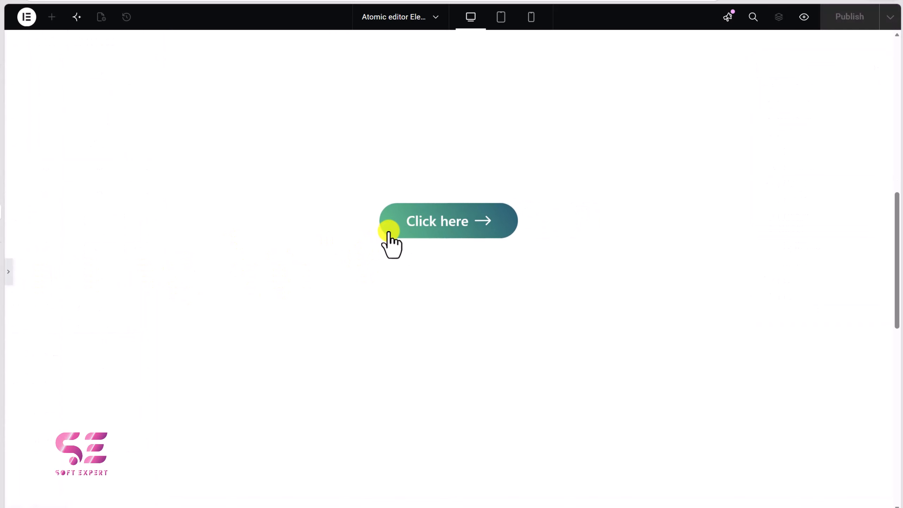
left_click(8, 271)
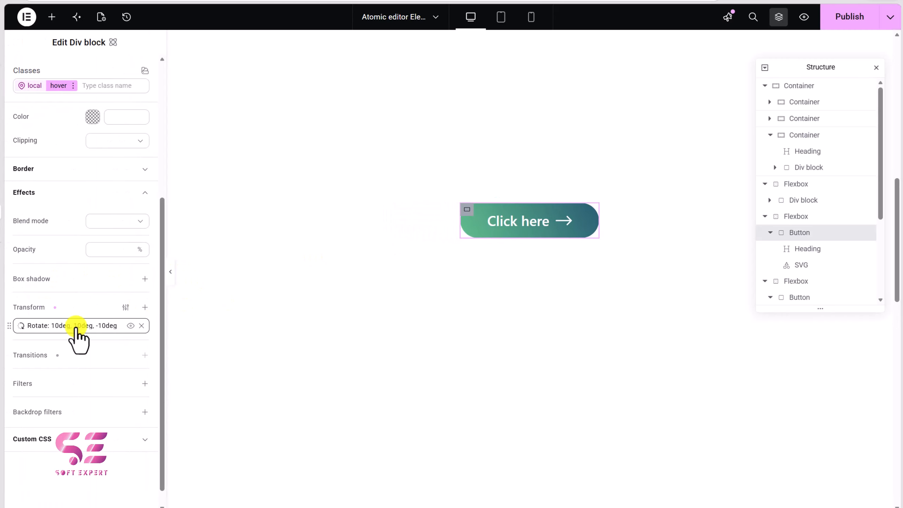
- Replace the hover Rotate transform with a new Skew transform, set Skew X to 20 degrees, and preview the button
left_click(142, 326)
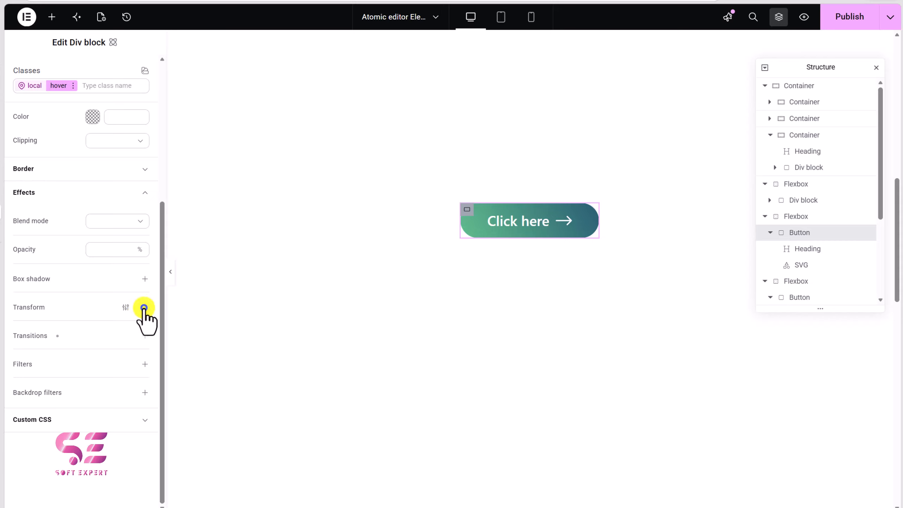
left_click(144, 307)
left_click(125, 344)
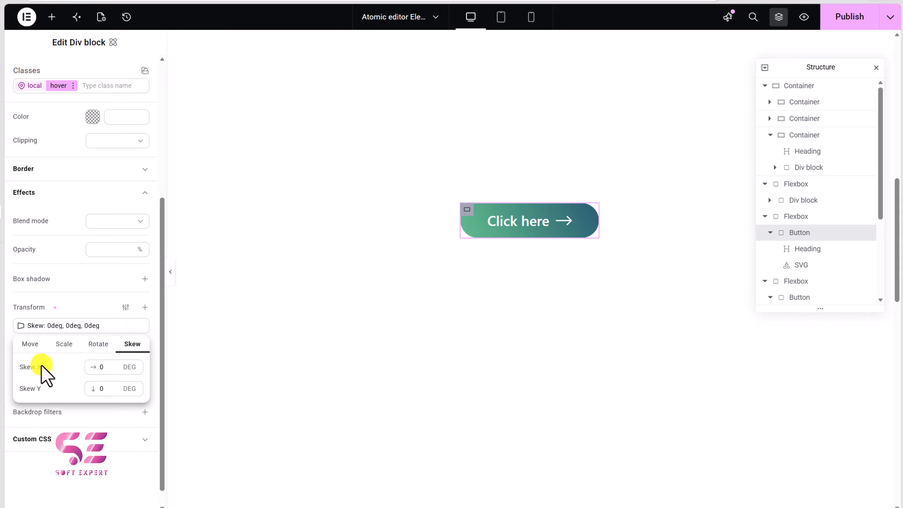
double_click(105, 367)
type("20")
left_click(248, 325)
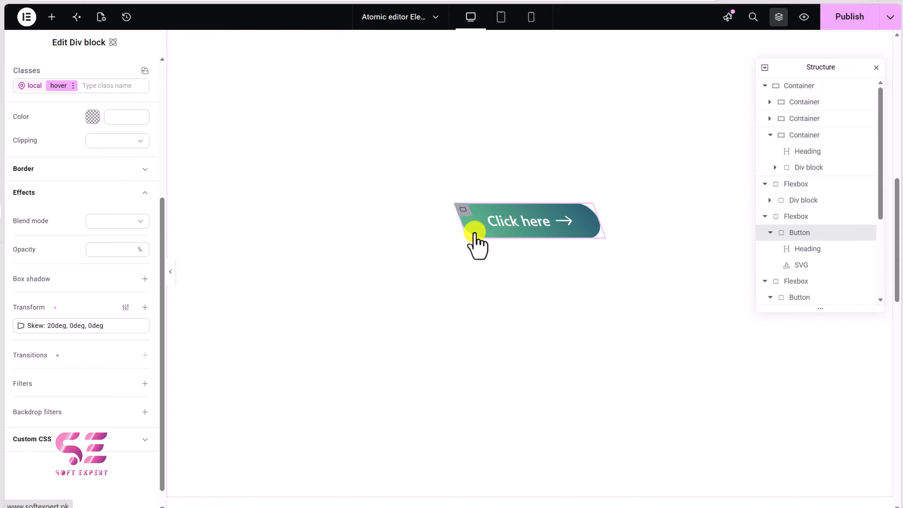
- Set the hover transform's Skew Y to 20 degrees and preview the button
left_click(89, 326)
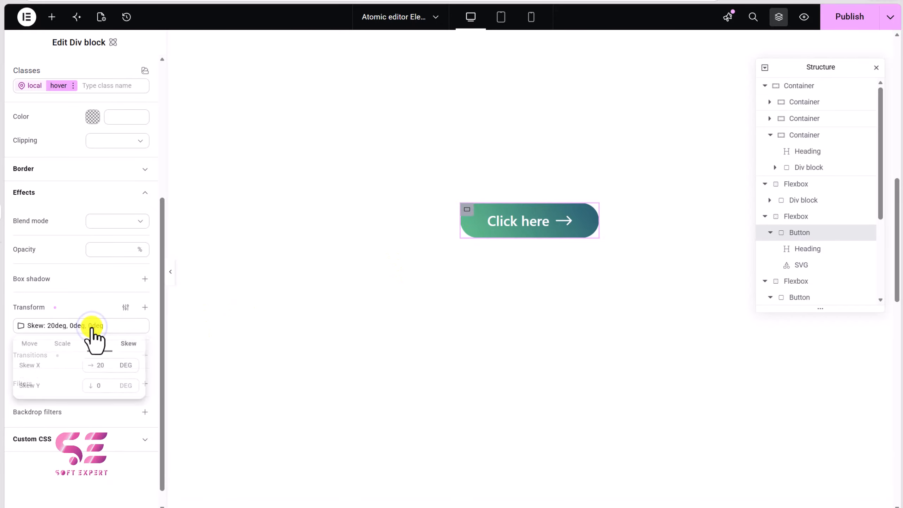
left_click(99, 387)
type("2")
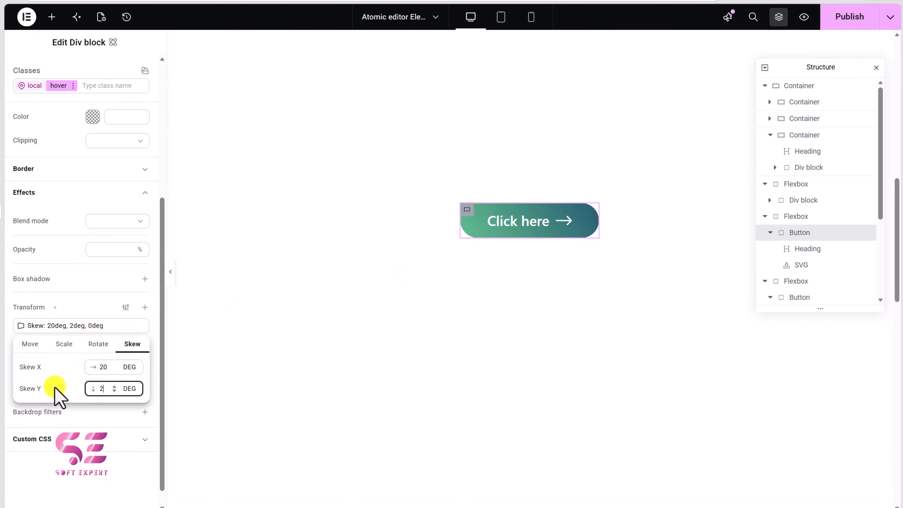
type("0")
left_click(84, 309)
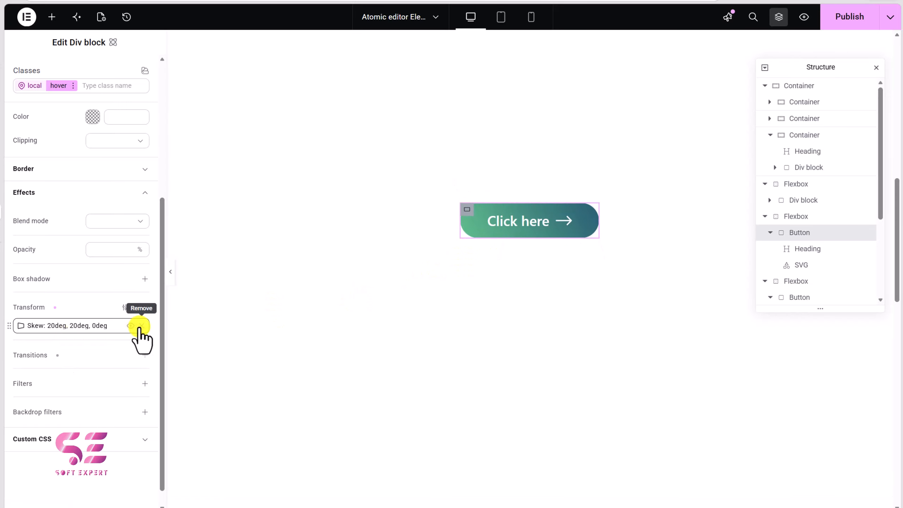
- Clear the Skew X and Skew Y values of the button's hover transform
left_click(117, 326)
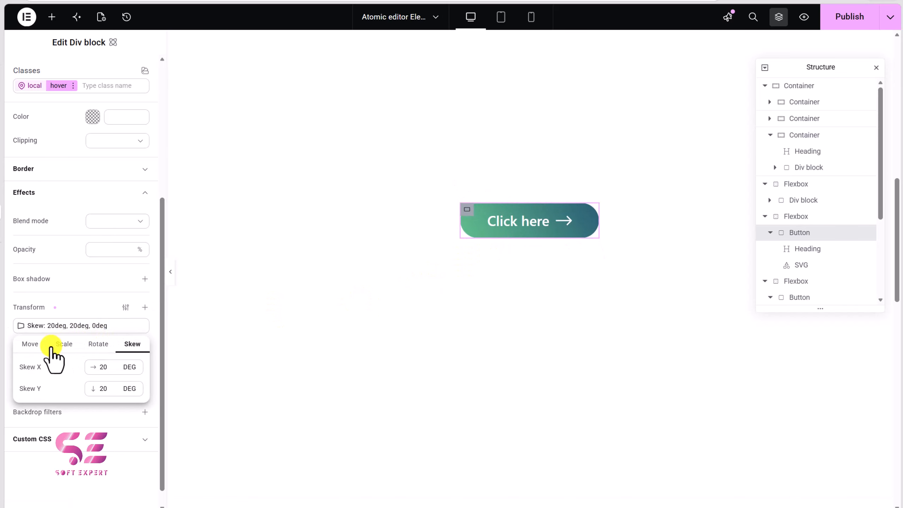
left_click(30, 344)
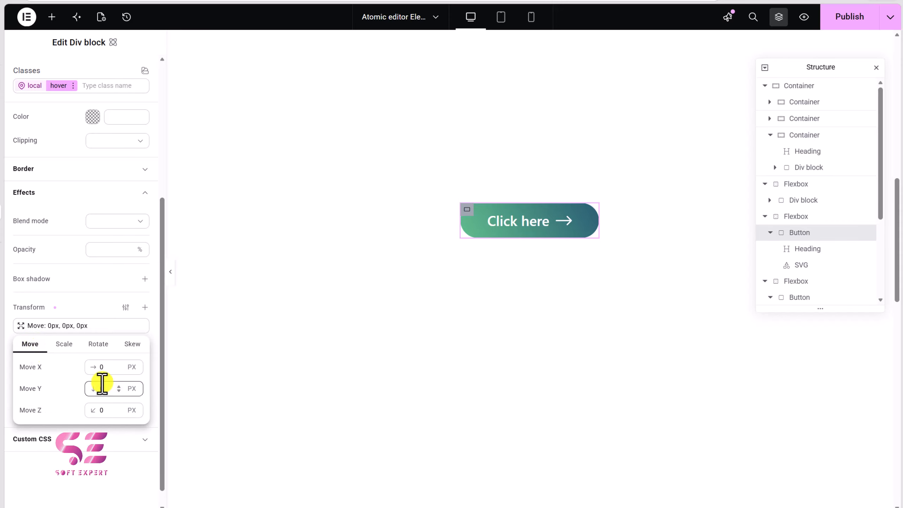
left_click(130, 344)
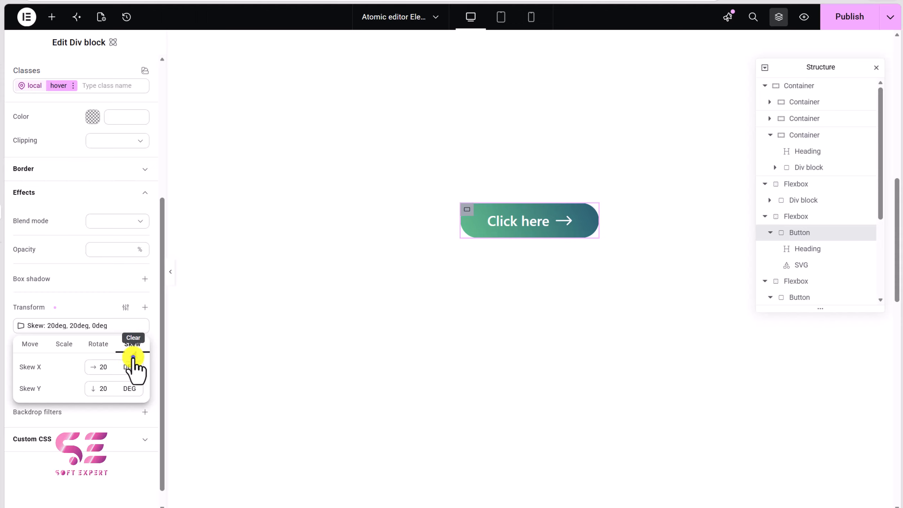
left_click(132, 367)
left_click(134, 388)
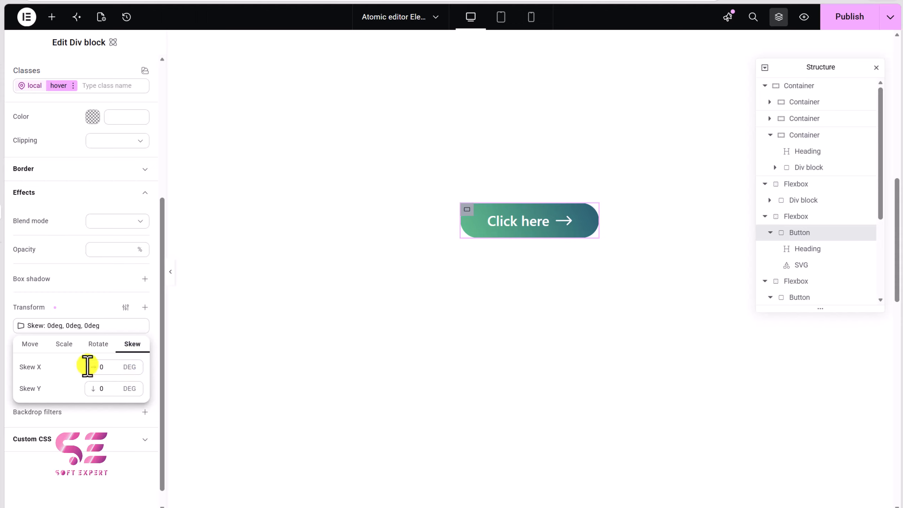
- Change the hover transform to Move, set Move Y to -8 px, and preview the button without the editing panel
left_click(35, 344)
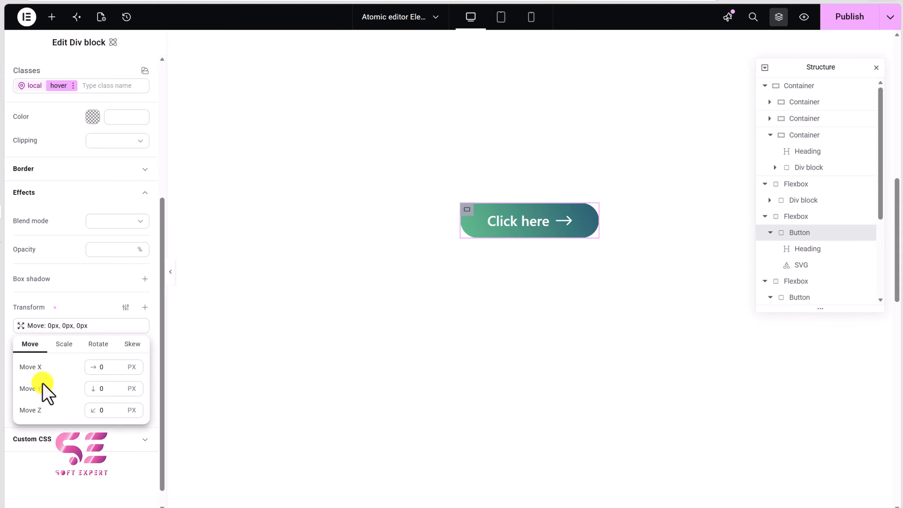
left_click(106, 388)
double_click(119, 392)
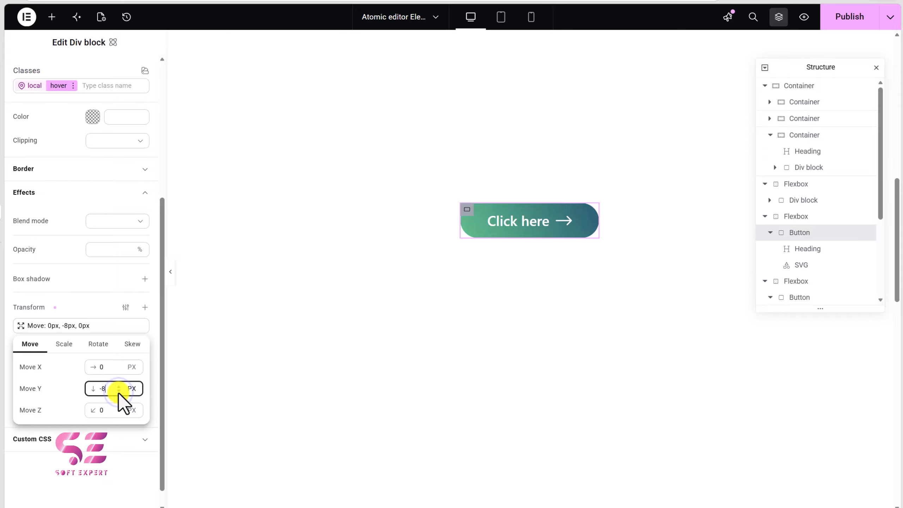
left_click(119, 392)
left_click(91, 310)
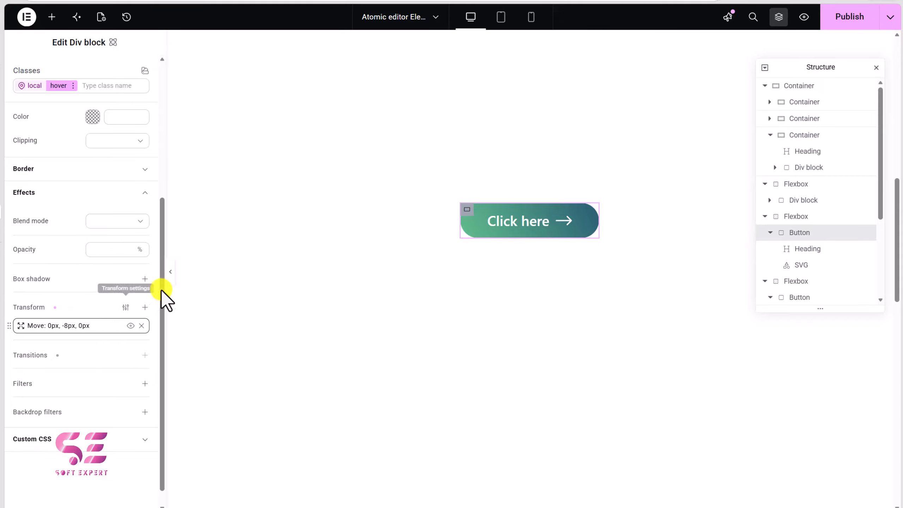
left_click(170, 272)
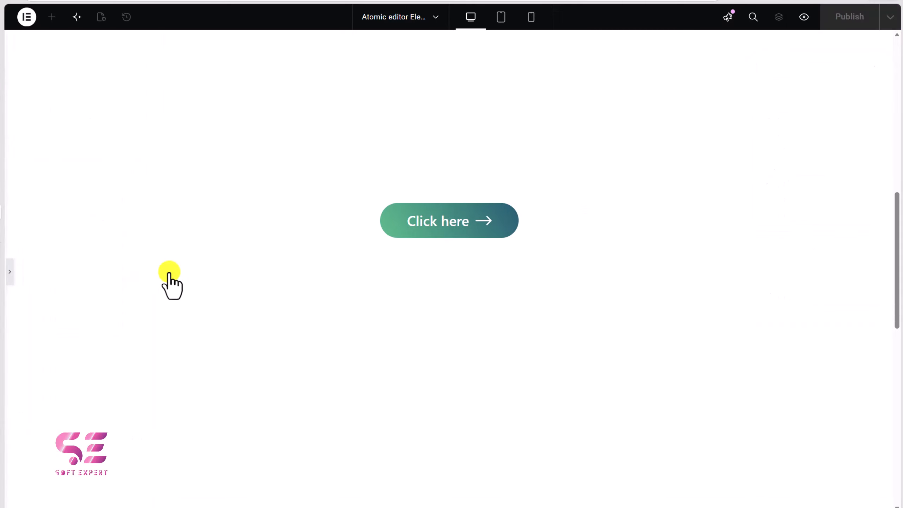
left_click(9, 275)
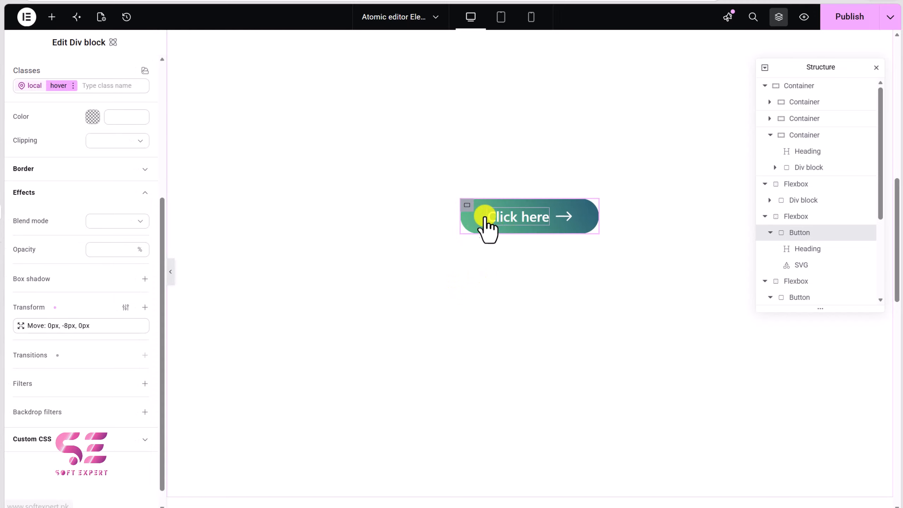
- Flip the colors of the linear gradient overlay in the button's hover background
scroll(125, 252, "up", 4)
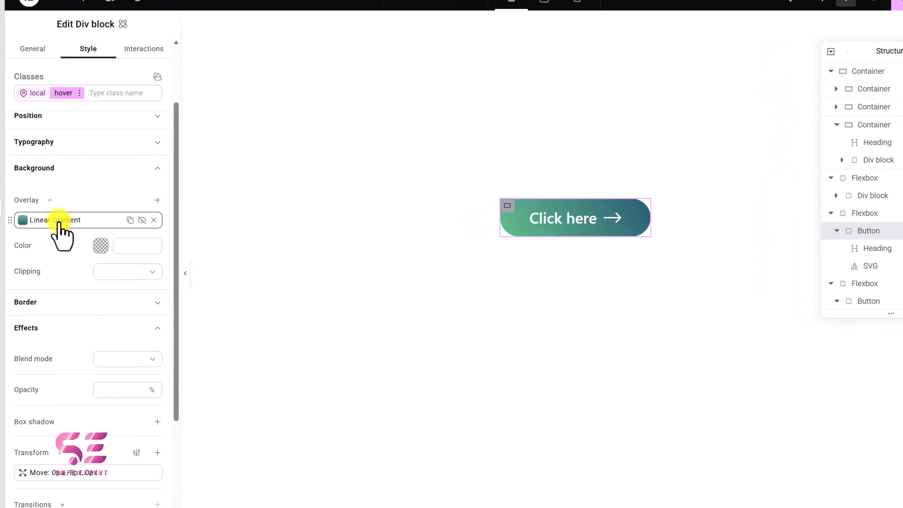
left_click(60, 223)
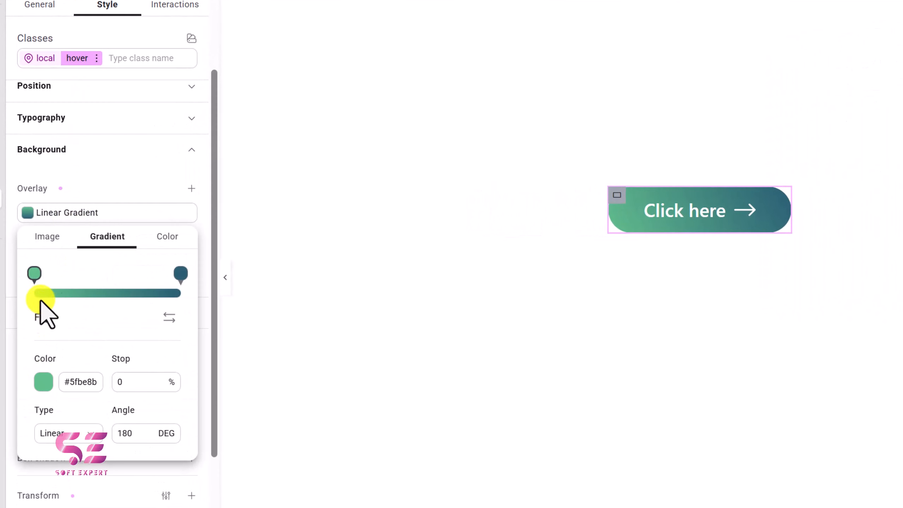
left_click(39, 378)
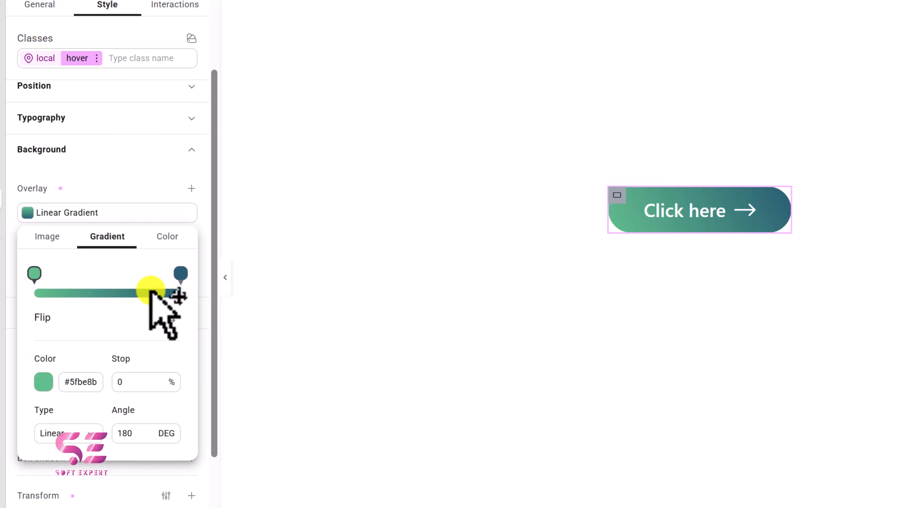
left_click(166, 316)
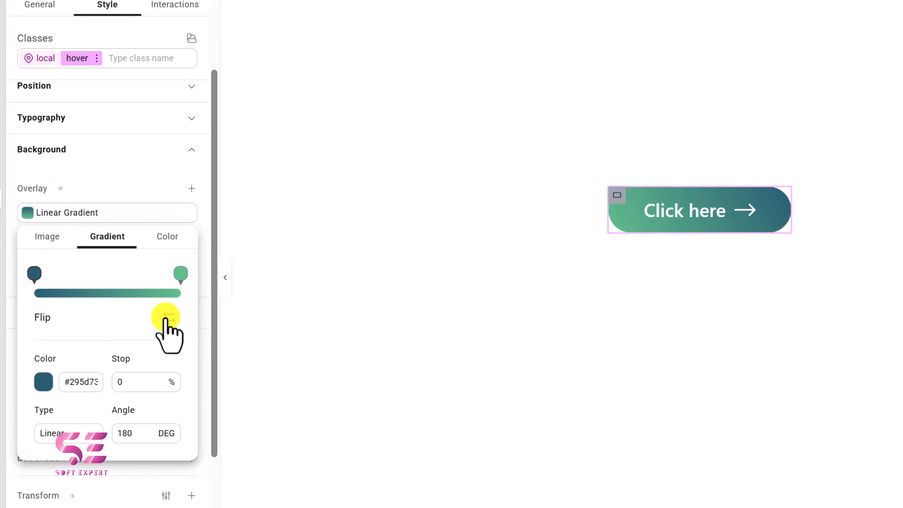
left_click(119, 185)
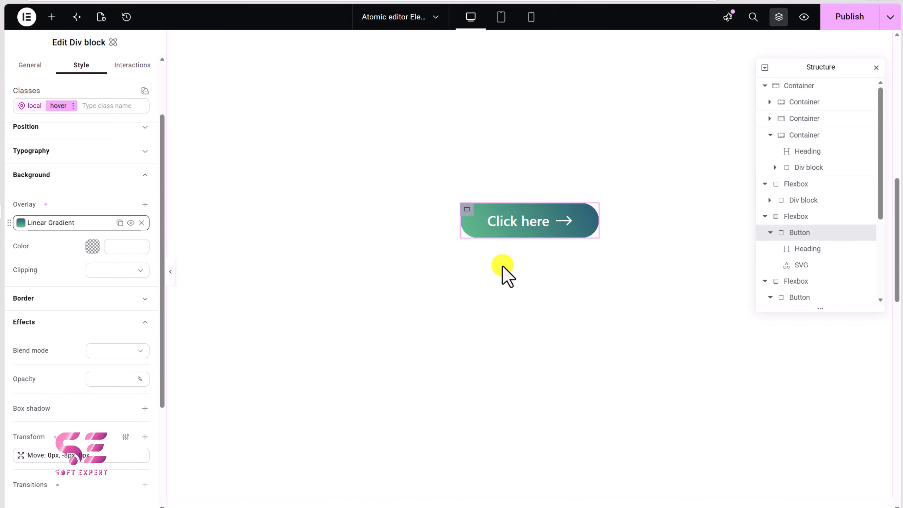
- Select the landscape image further down the page, switch to its hover state, and open its Rotate transform settings
scroll(502, 271, "down", 10)
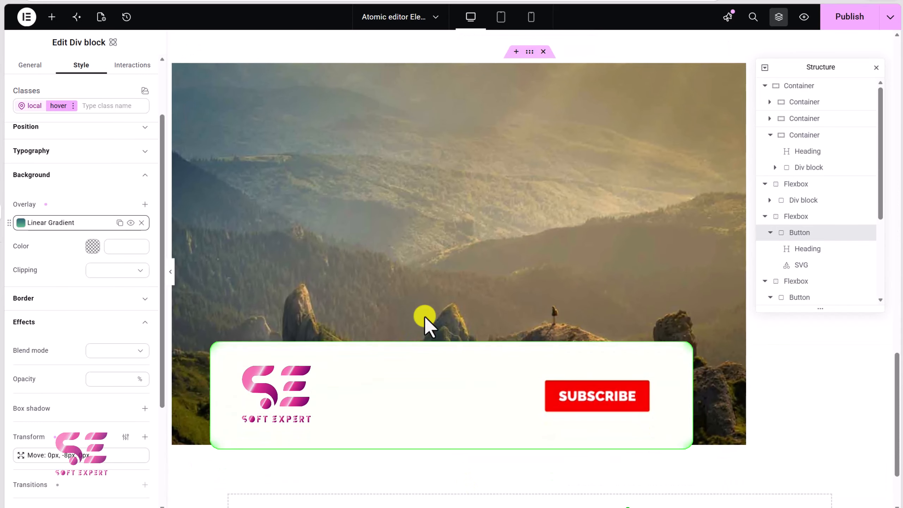
left_click(385, 218)
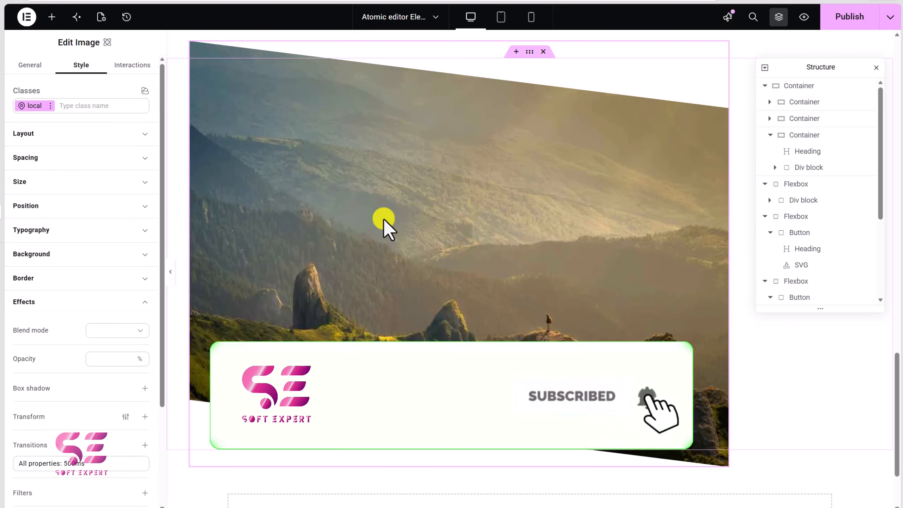
left_click(51, 106)
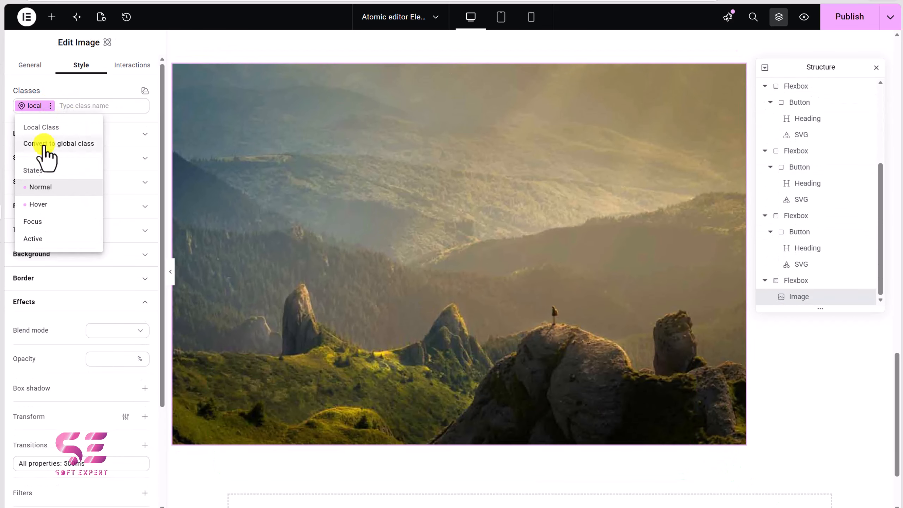
left_click(34, 204)
scroll(50, 338, "down", 2)
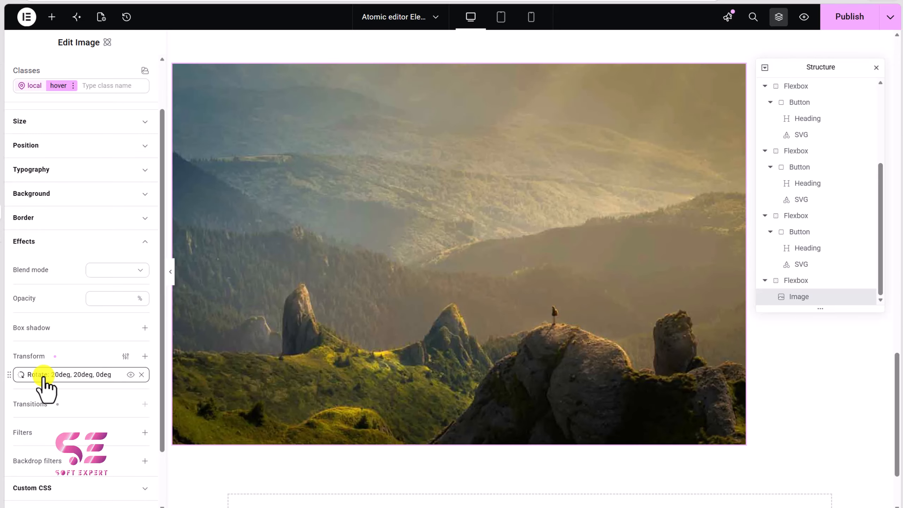
left_click(70, 375)
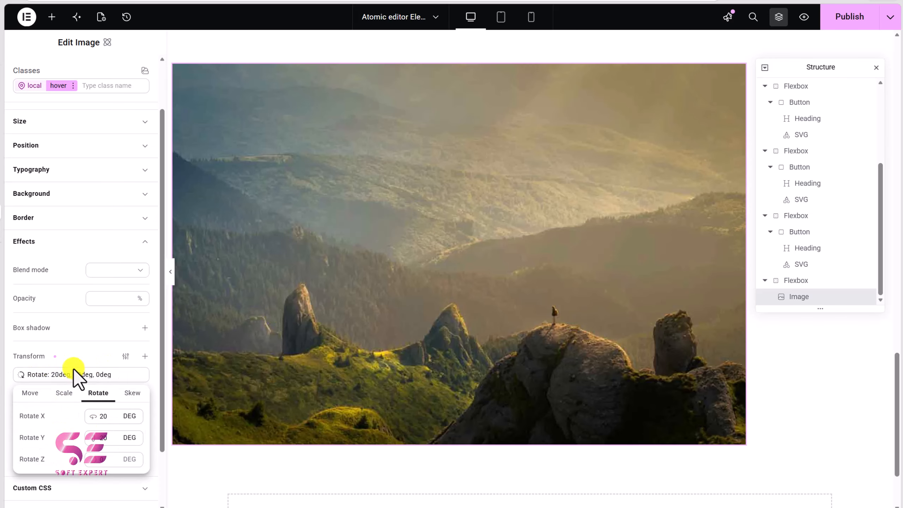
- Preview the landscape image's Rotate hover effect on the canvas and return to its transform entry
left_click(73, 357)
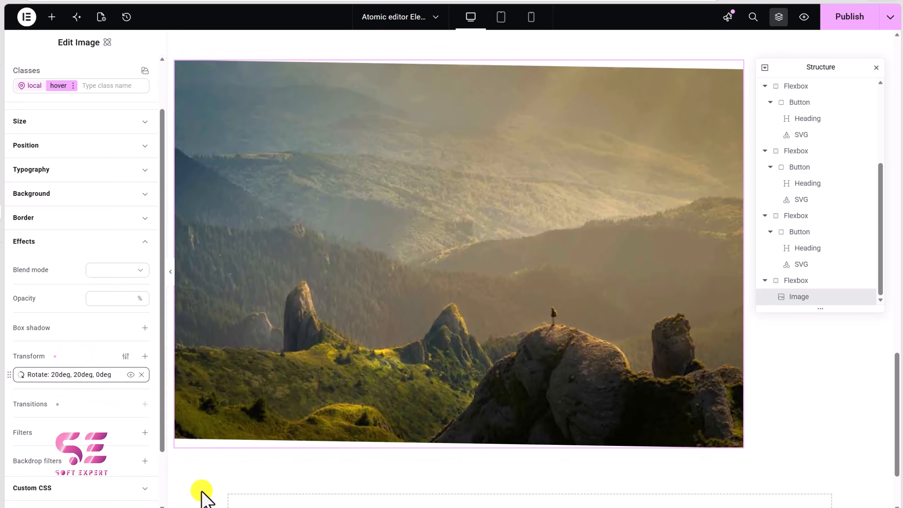
mouse_move(321, 329)
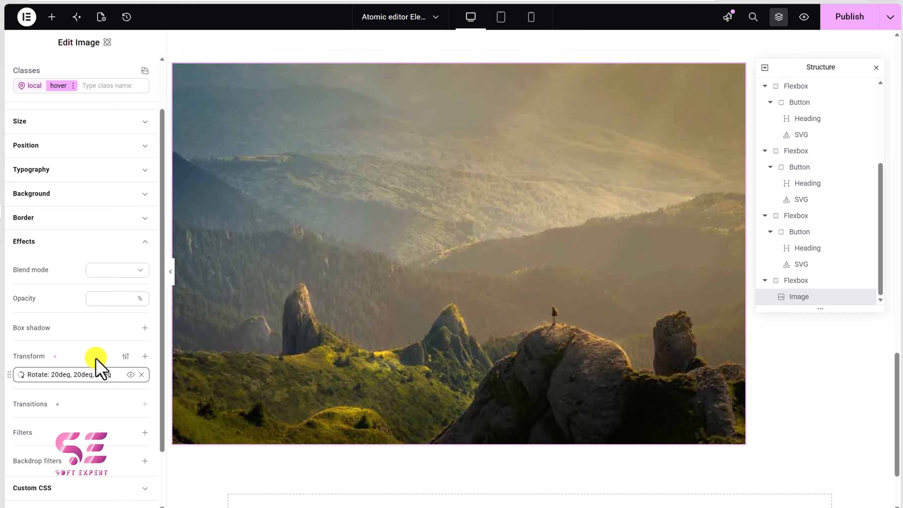
left_click(81, 376)
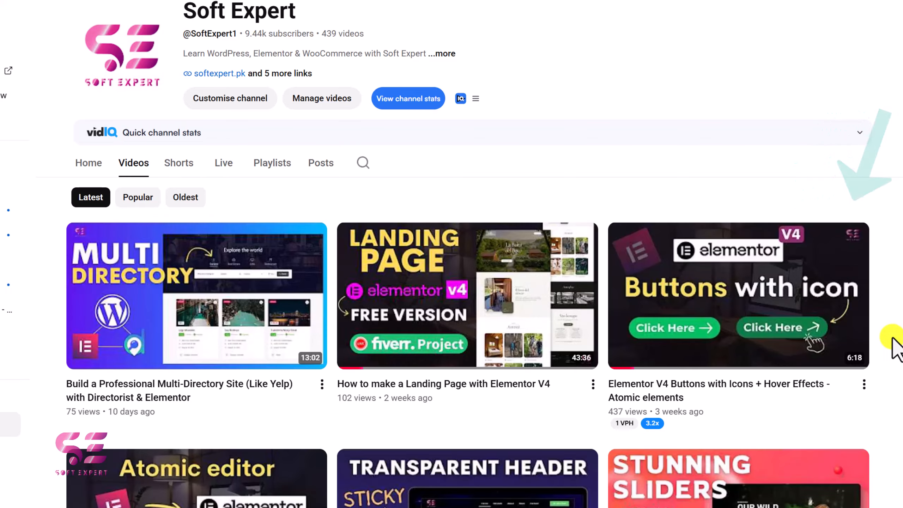
- Browse the latest videos on the Soft Expert channel on YouTube
scroll(896, 351, "down", 6)
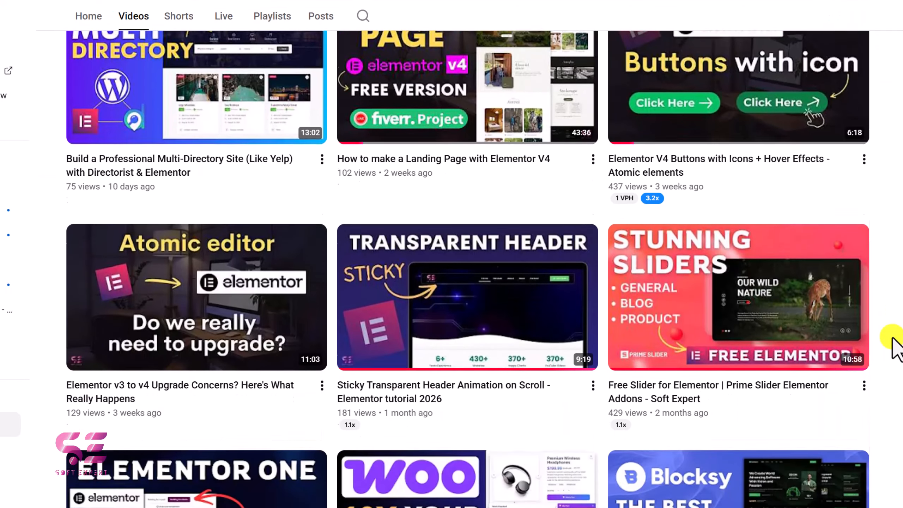
scroll(897, 350, "down", 10)
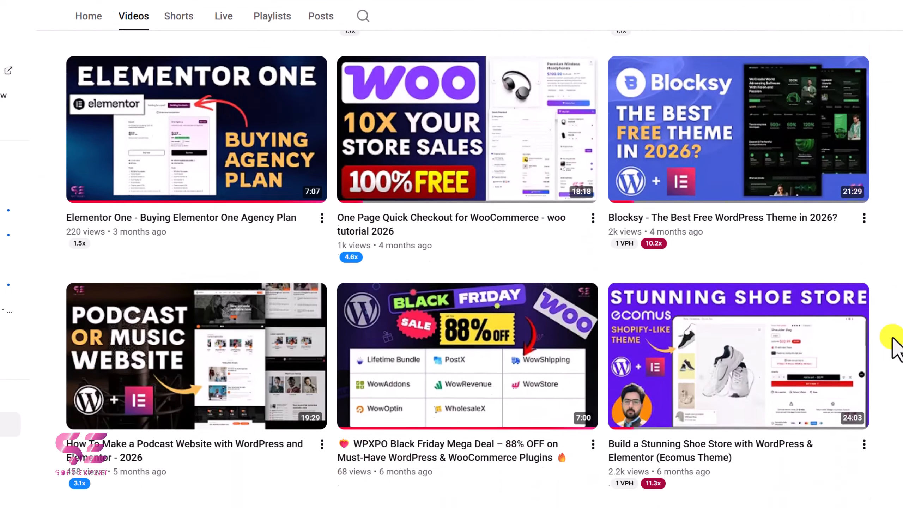
scroll(896, 350, "down", 15)
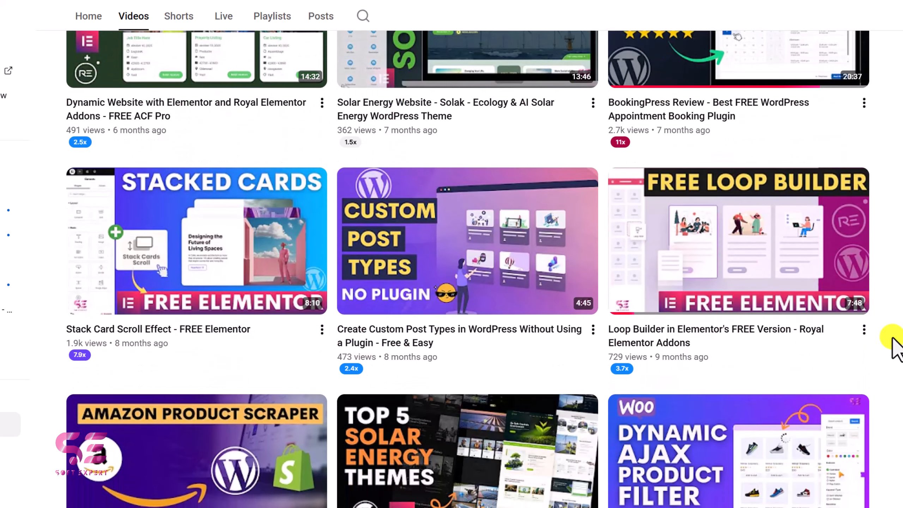